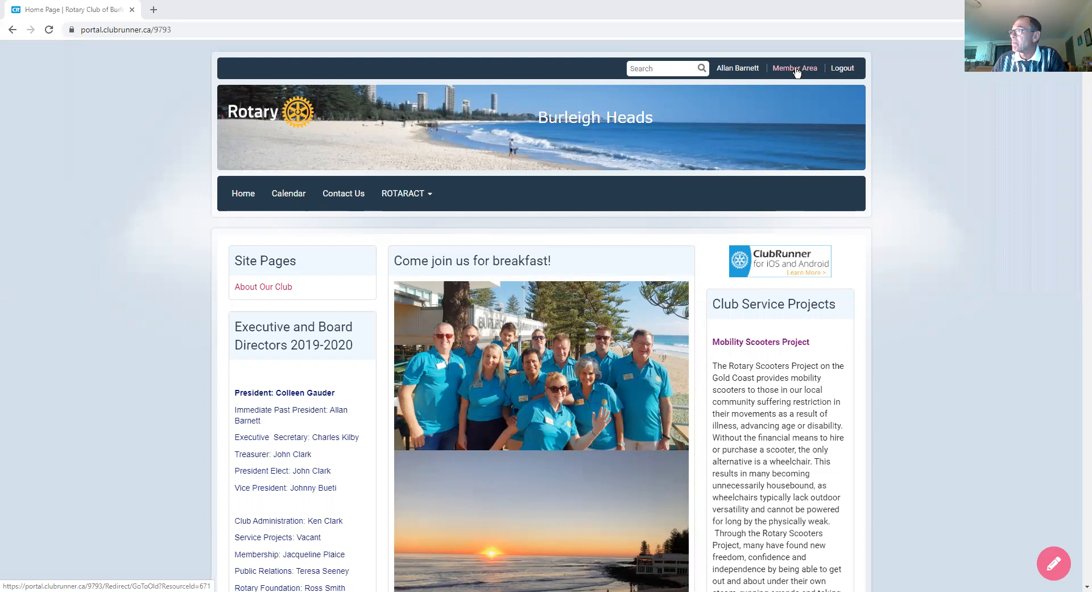
Step: Browse the Member Area administration page and go to the Club Communication email services
{"action": "left_click", "coordinate": [797, 69]}
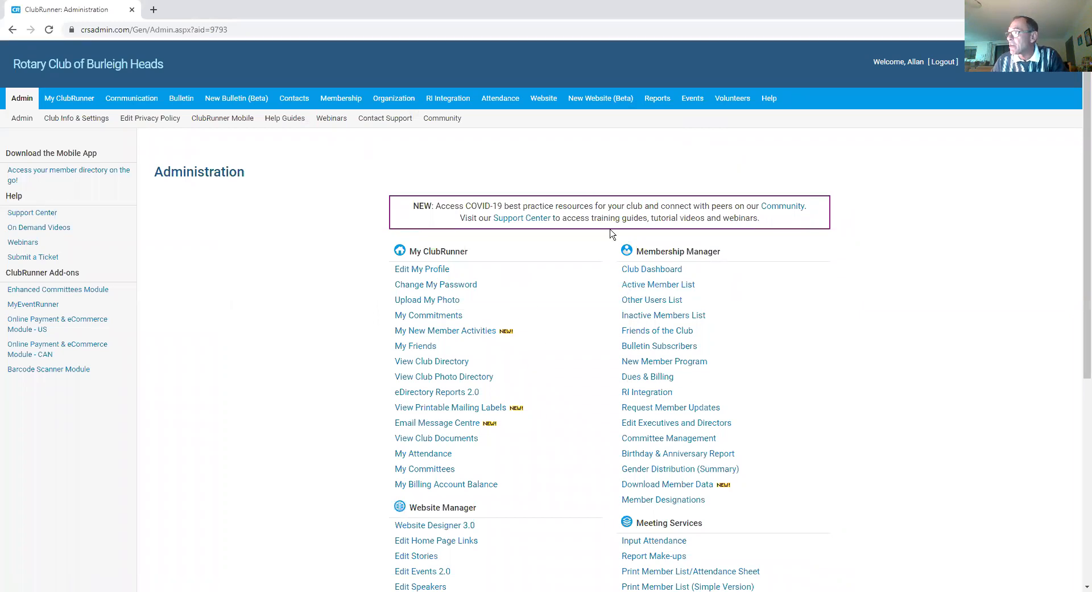
{"action": "scroll", "coordinate": [590, 284], "scroll_direction": "down", "scroll_amount": 5}
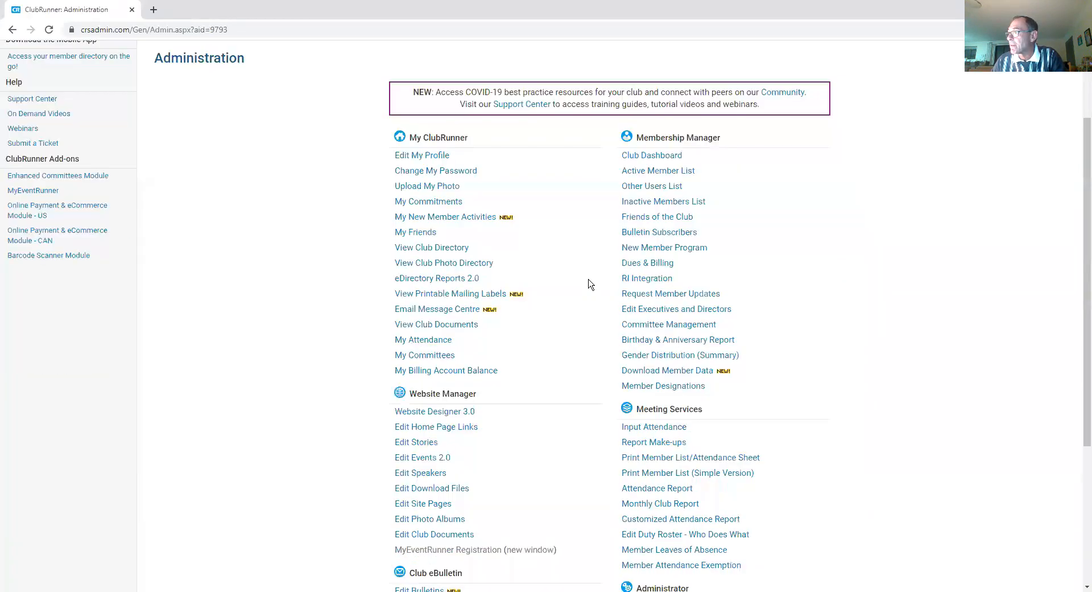
{"action": "scroll", "coordinate": [592, 279], "scroll_direction": "up", "scroll_amount": 4}
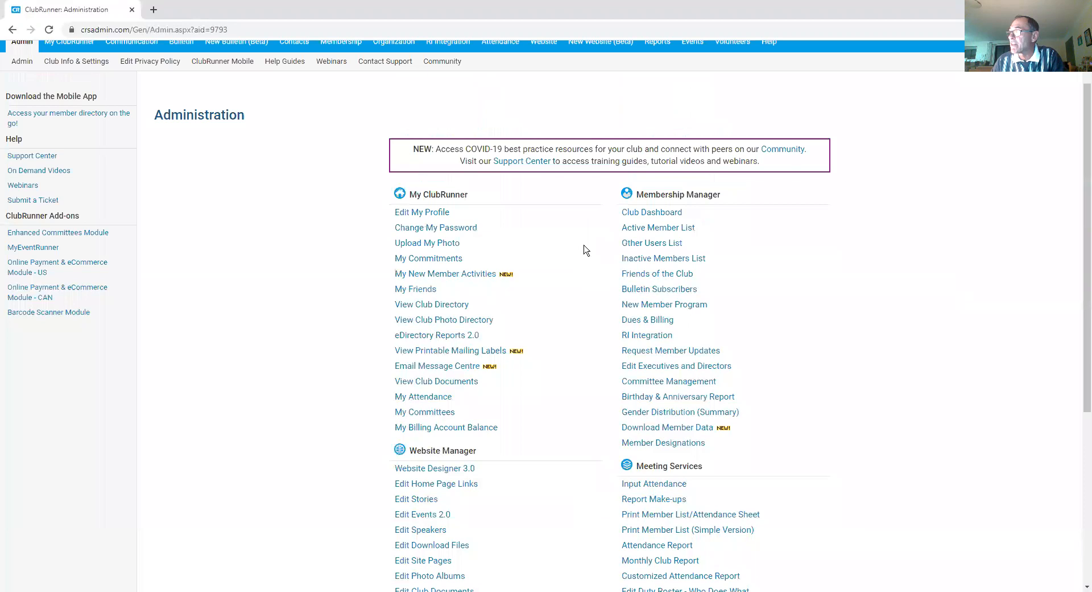
{"action": "scroll", "coordinate": [561, 261], "scroll_direction": "down", "scroll_amount": 1}
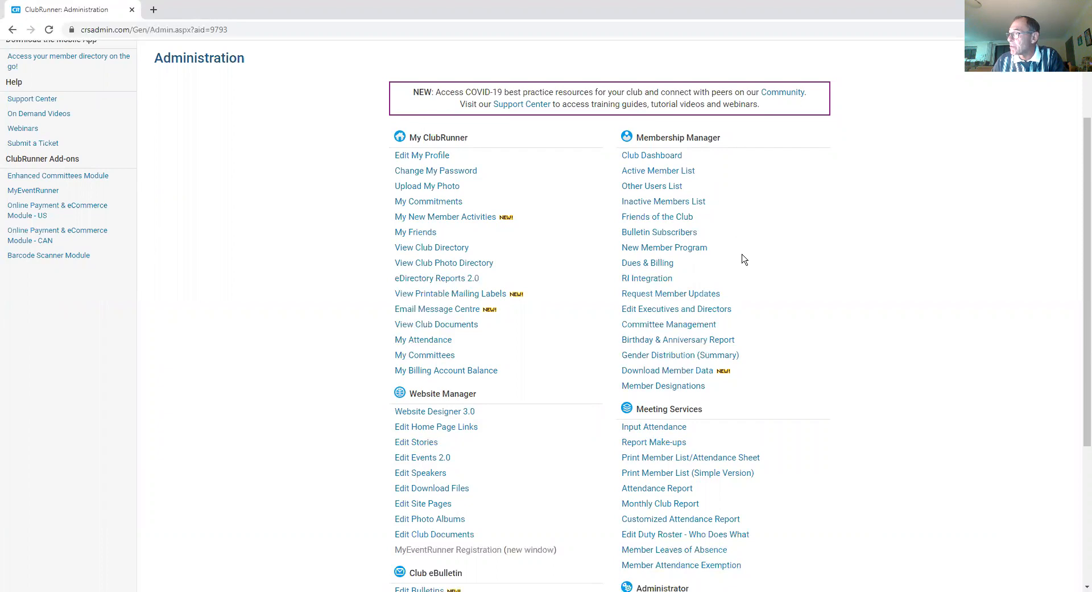
{"action": "scroll", "coordinate": [745, 261], "scroll_direction": "down", "scroll_amount": 2}
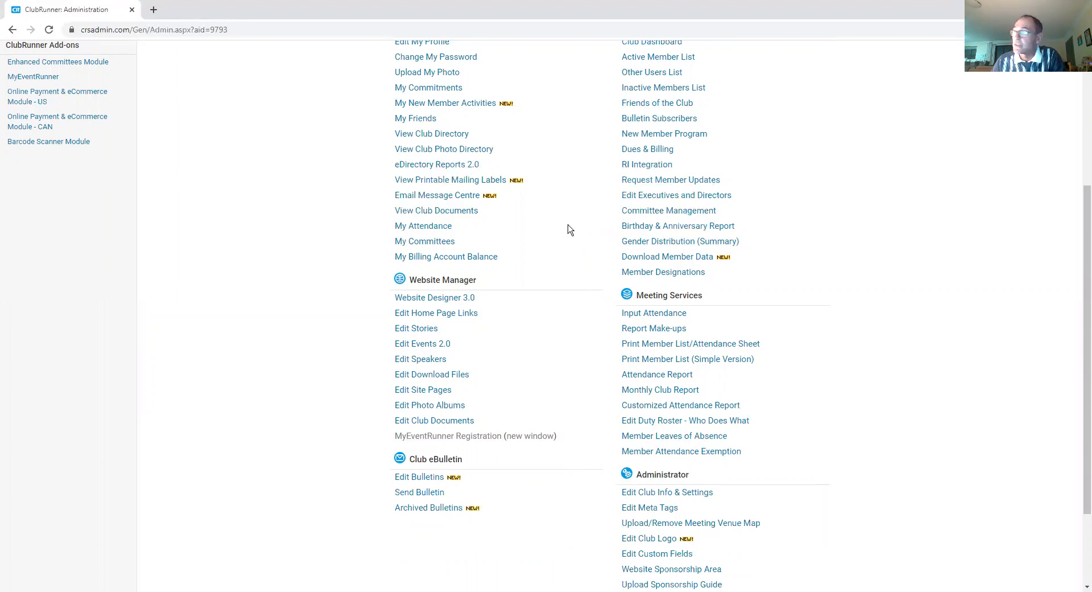
{"action": "scroll", "coordinate": [569, 229], "scroll_direction": "up", "scroll_amount": 2}
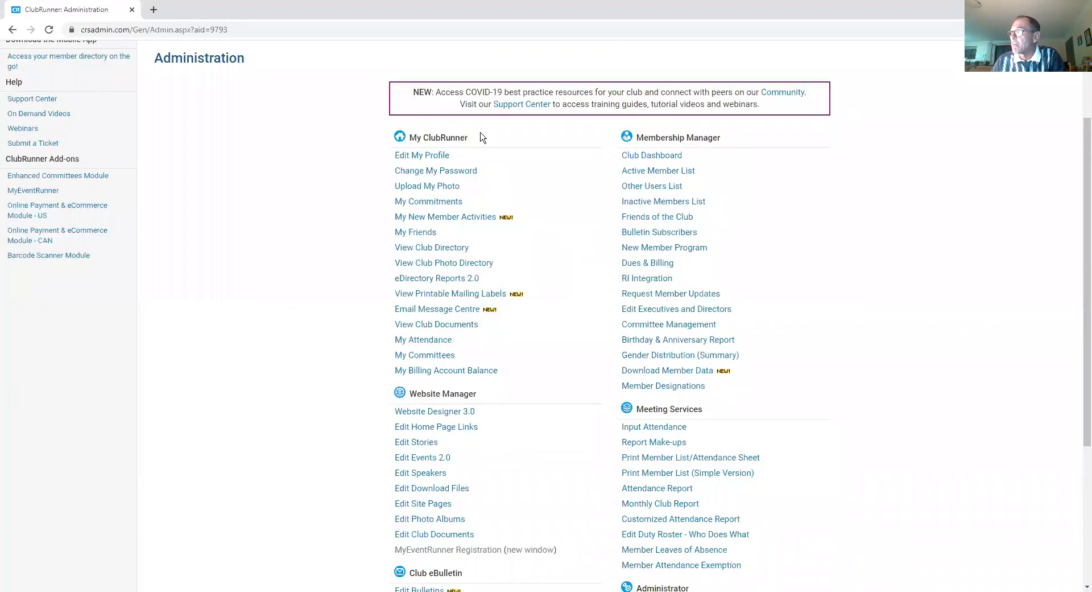
{"action": "left_click", "coordinate": [440, 310]}
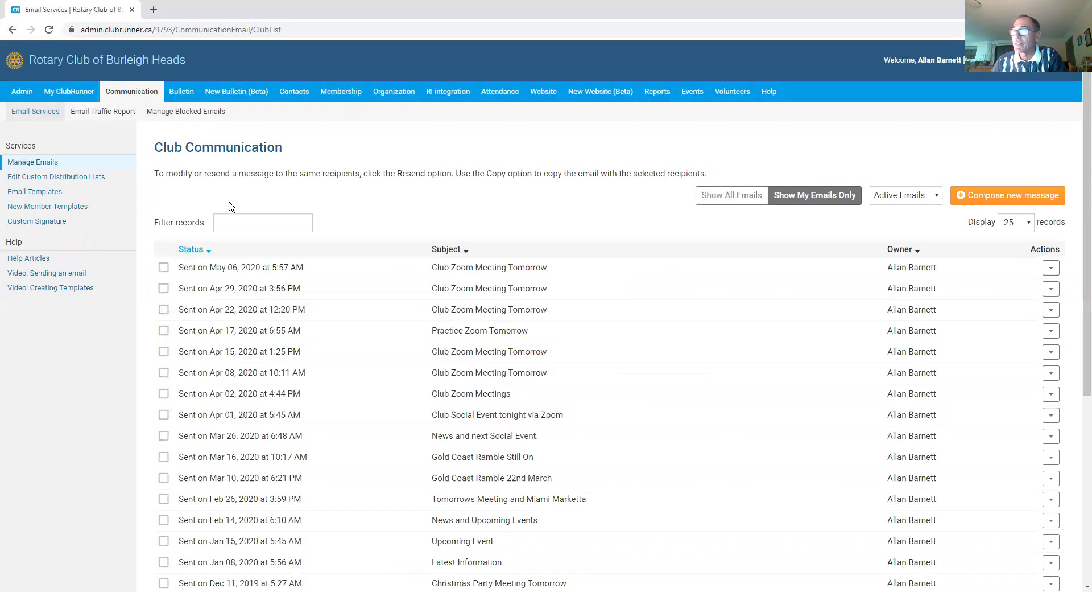
Step: List the club's saved email templates and bring up actions for Standard for 2020-2021
{"action": "left_click", "coordinate": [50, 196]}
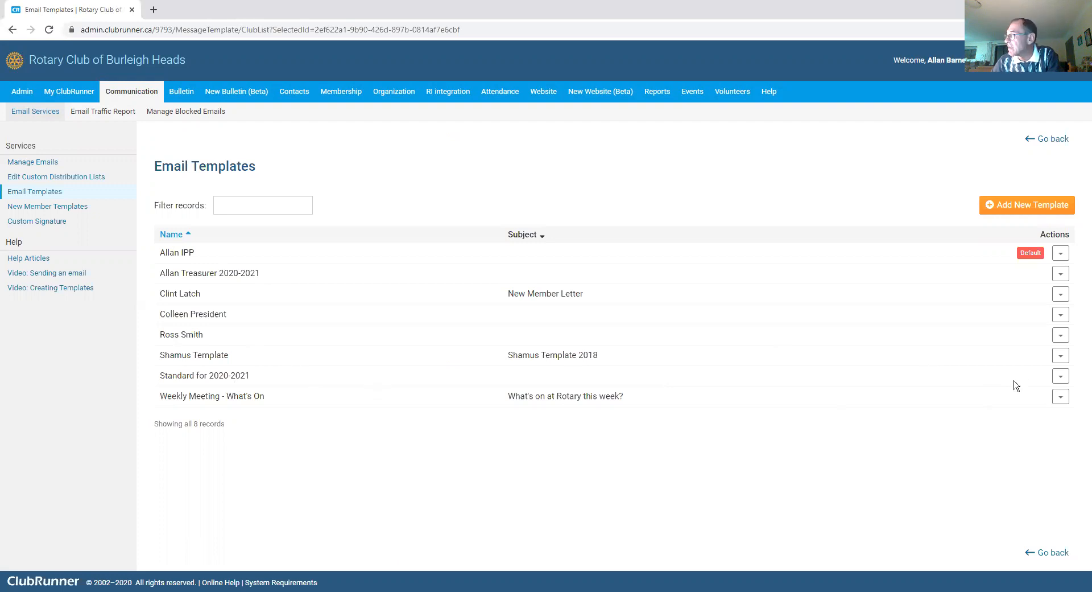
{"action": "left_click", "coordinate": [1062, 377]}
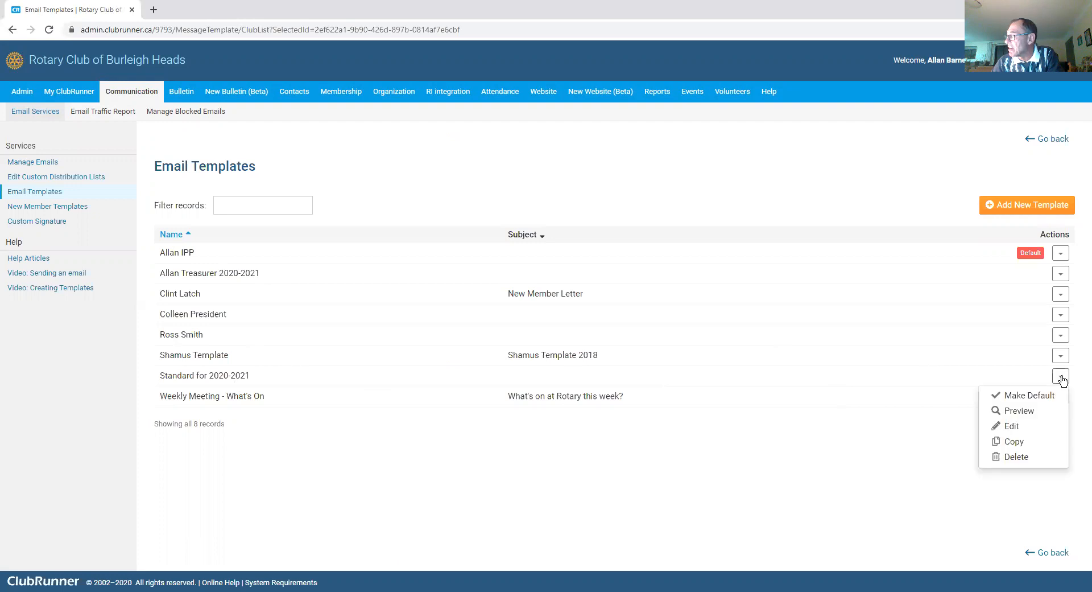
Step: Copy the Standard for 2020-2021 template and save the copy as 'Test name 1'
{"action": "left_click", "coordinate": [1018, 442]}
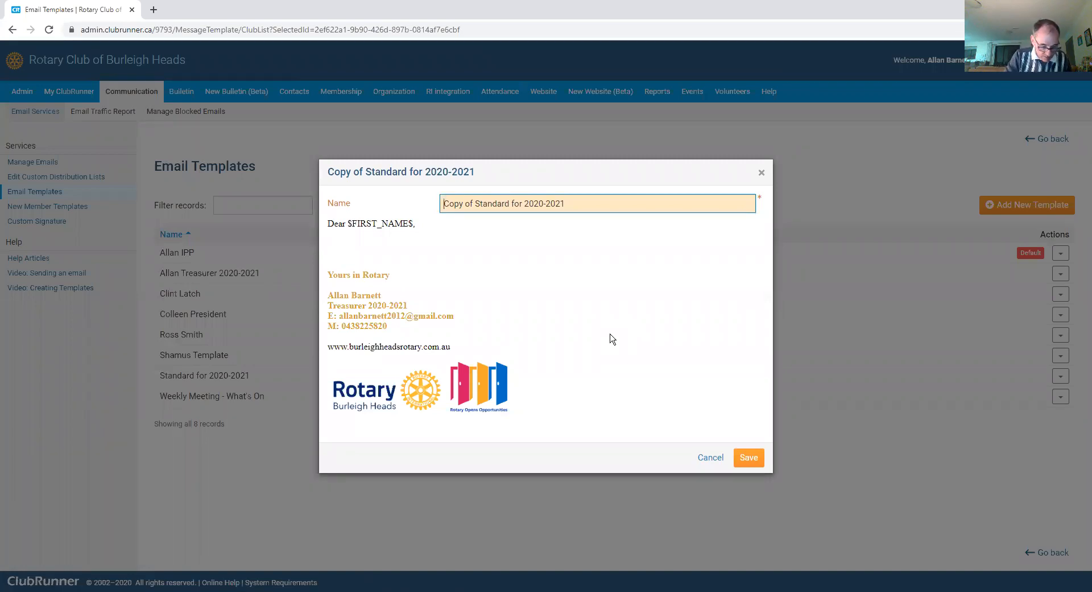
{"action": "key", "text": "Delete"}
{"action": "key", "text": "Delete"}
{"action": "key", "text": "Delete"}
{"action": "key", "text": "Delete"}
{"action": "key", "text": "Delete"}
{"action": "key", "text": "Delete"}
{"action": "key", "text": "Delete"}
{"action": "key", "text": "Delete"}
{"action": "key", "text": "Delete"}
{"action": "key", "text": "Delete"}
{"action": "key", "text": "Delete"}
{"action": "key", "text": "Delete"}
{"action": "key", "text": "Delete"}
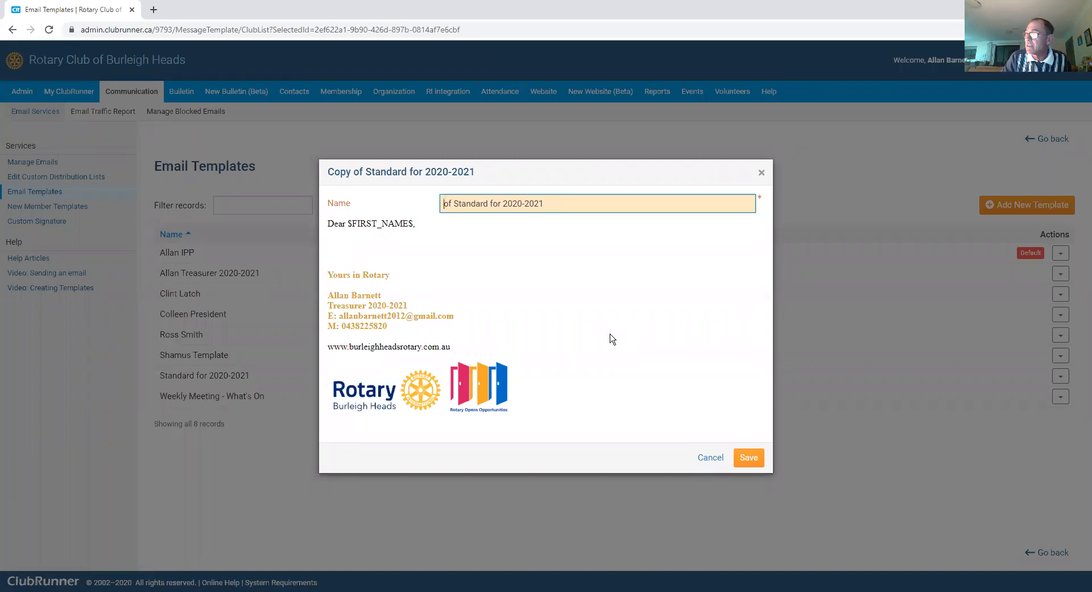
{"action": "key", "text": "Delete"}
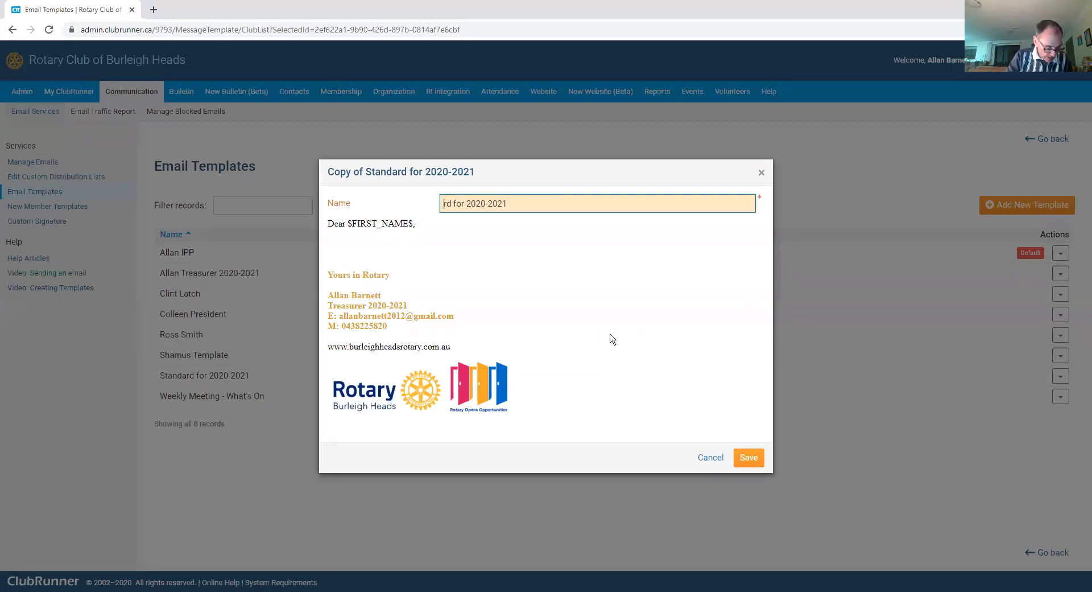
{"action": "type", "text": "Test"}
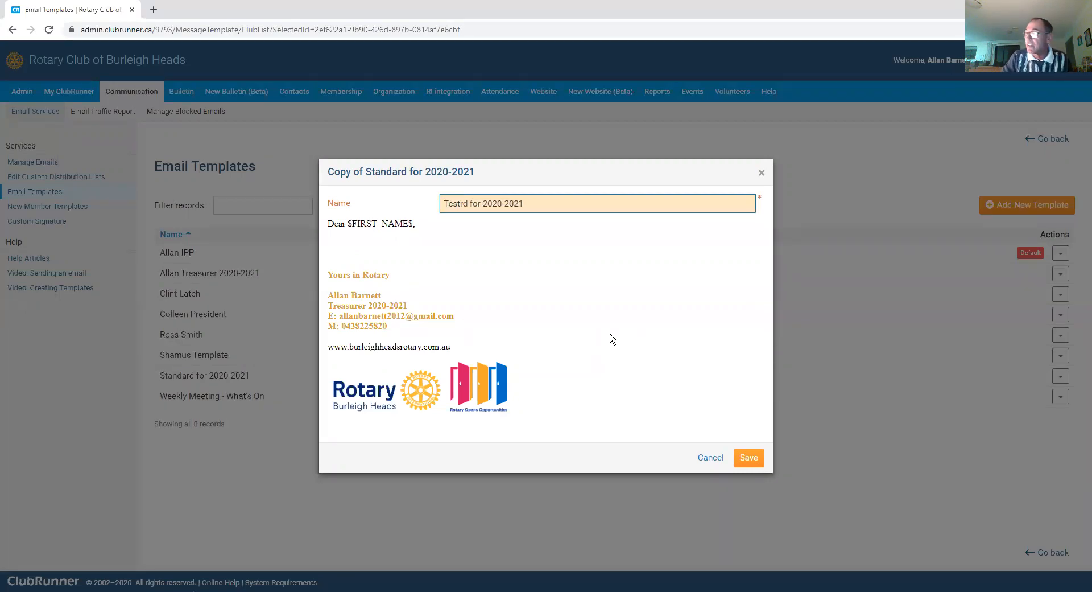
{"action": "type", "text": " name"}
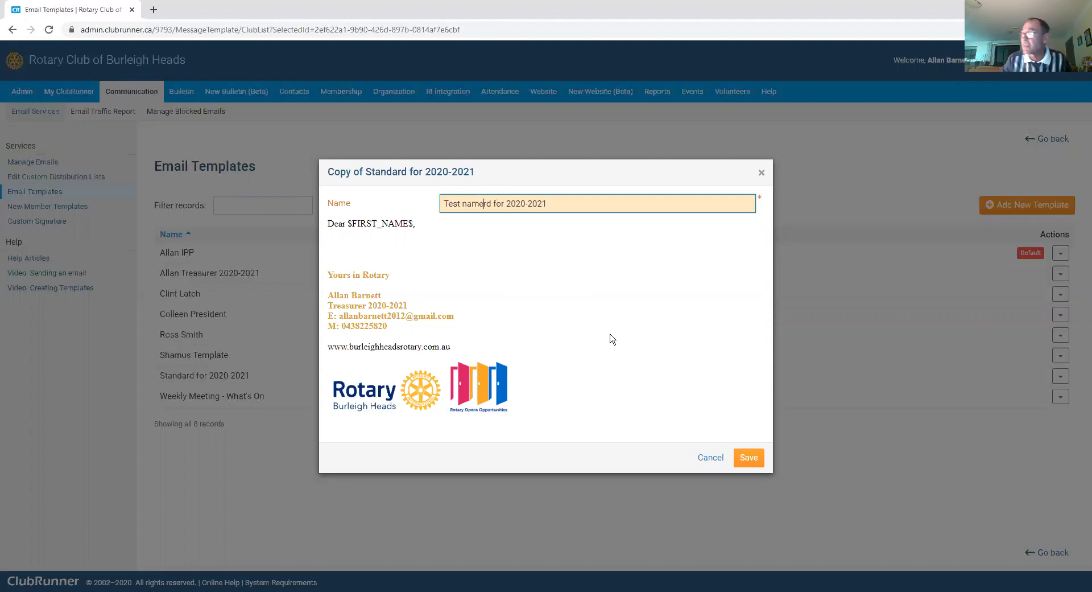
{"action": "key", "text": "Delete"}
{"action": "key", "text": "Delete"}
{"action": "key", "text": "Delete"}
{"action": "key", "text": "Delete"}
{"action": "key", "text": "Delete"}
{"action": "key", "text": "Delete"}
{"action": "key", "text": "Delete"}
{"action": "key", "text": "Delete"}
{"action": "key", "text": "Delete"}
{"action": "key", "text": "Delete"}
{"action": "key", "text": "Delete"}
{"action": "key", "text": "Delete"}
{"action": "key", "text": "Delete"}
{"action": "key", "text": "Delete"}
{"action": "key", "text": "Delete"}
{"action": "key", "text": "Delete"}
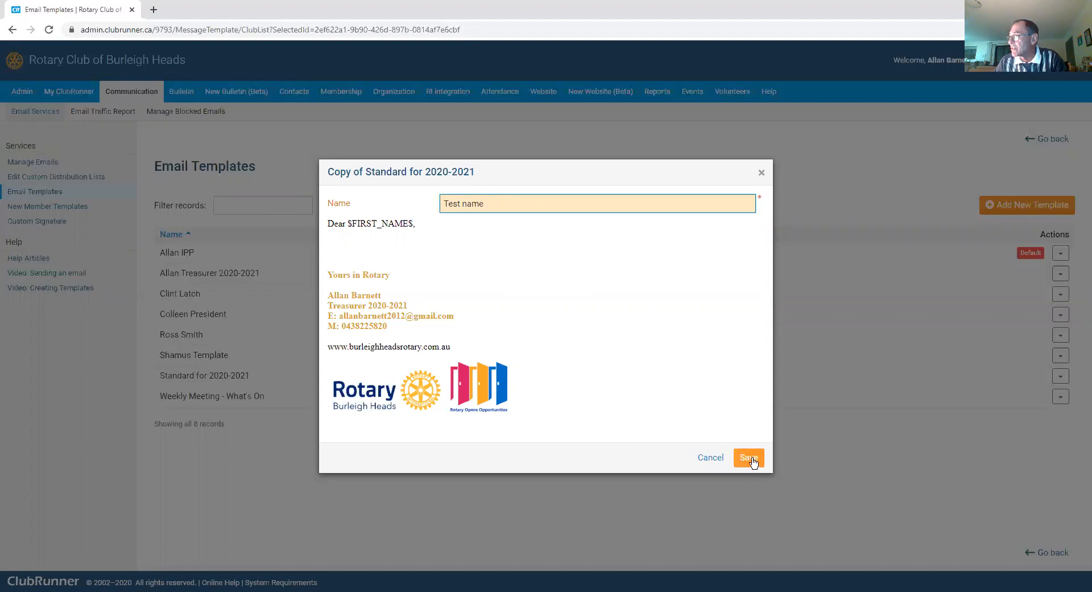
{"action": "type", "text": "1"}
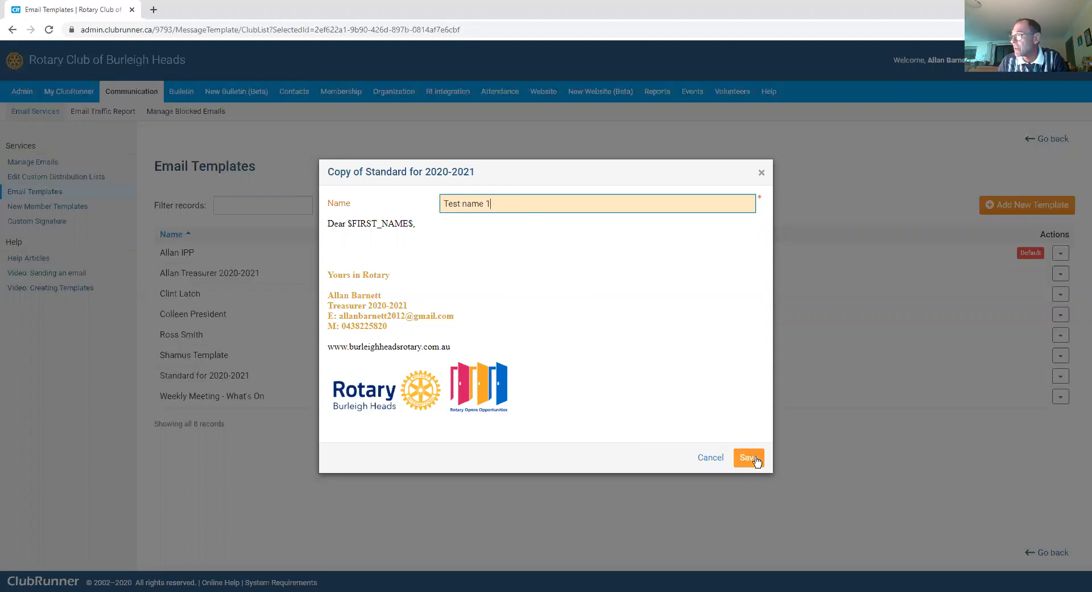
{"action": "left_click", "coordinate": [753, 457]}
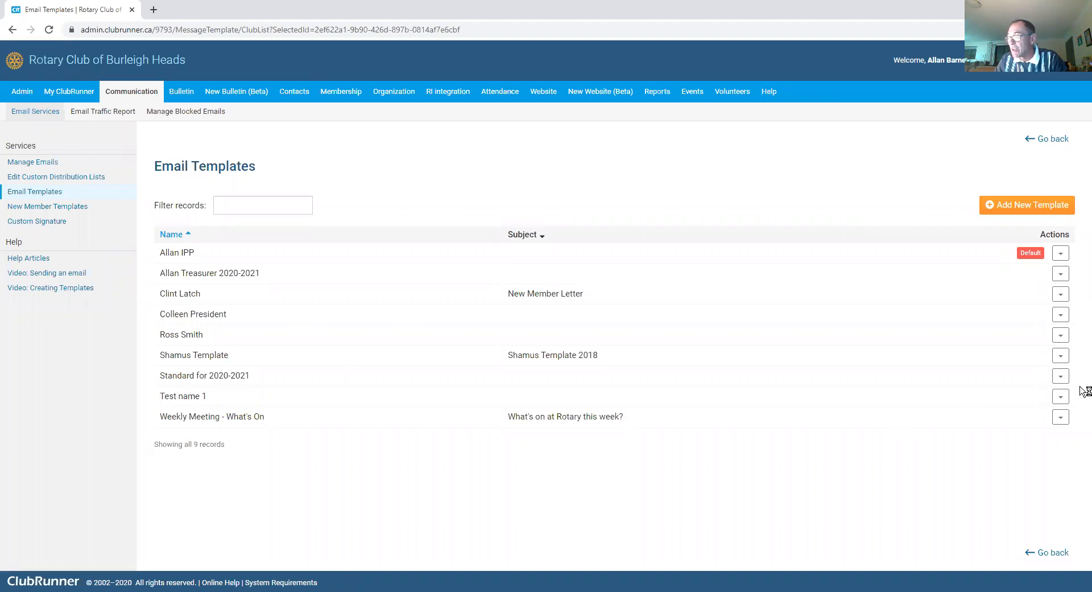
Step: Open the Test name 1 template in the editor
{"action": "left_click", "coordinate": [1061, 397]}
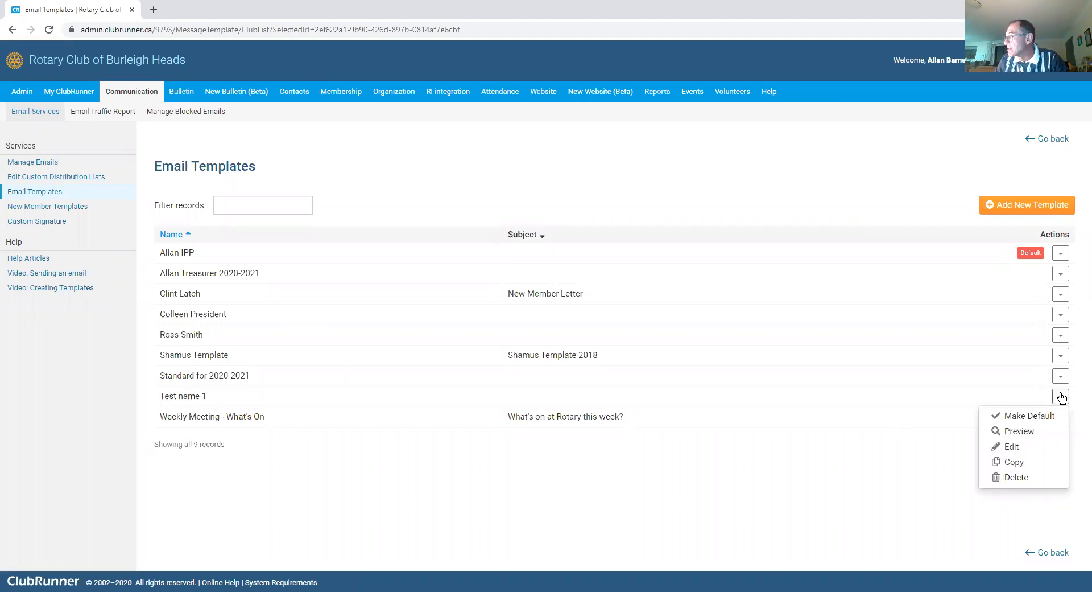
{"action": "left_click", "coordinate": [1015, 447]}
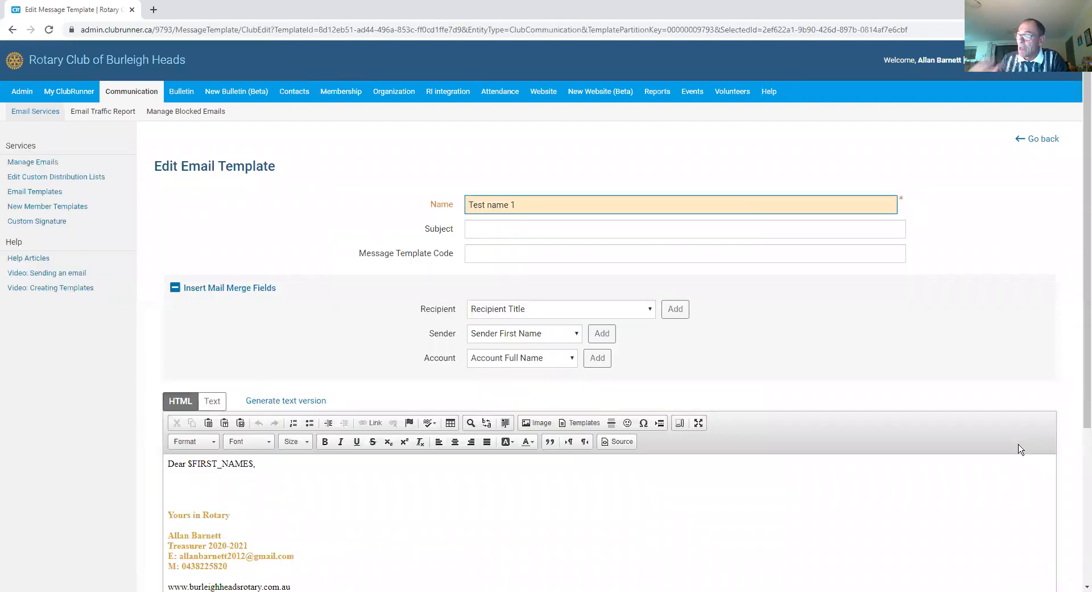
{"action": "scroll", "coordinate": [434, 557], "scroll_direction": "down", "scroll_amount": 2}
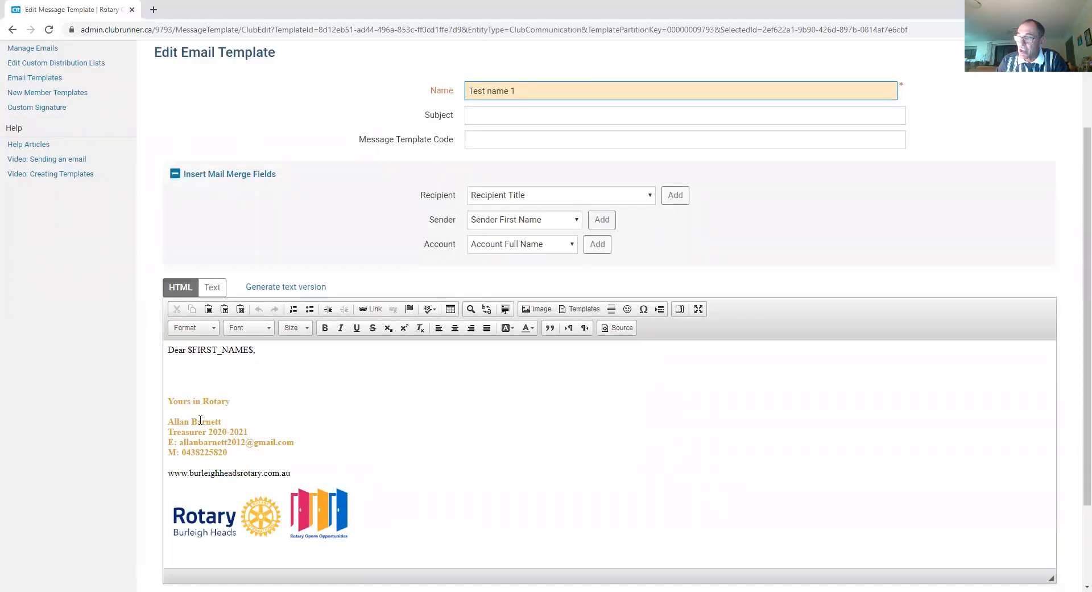
Step: Replace the signature's sender name with 'testt test your name etc'
{"action": "left_click", "coordinate": [217, 423]}
{"action": "key", "text": "BackSpace"}
{"action": "key", "text": "BackSpace"}
{"action": "key", "text": "Delete"}
{"action": "key", "text": "Delete"}
{"action": "key", "text": "Delete"}
{"action": "key", "text": "Delete"}
{"action": "key", "text": "Delete"}
{"action": "key", "text": "Delete"}
{"action": "key", "text": "Delete"}
{"action": "key", "text": "Delete"}
{"action": "key", "text": "Delete"}
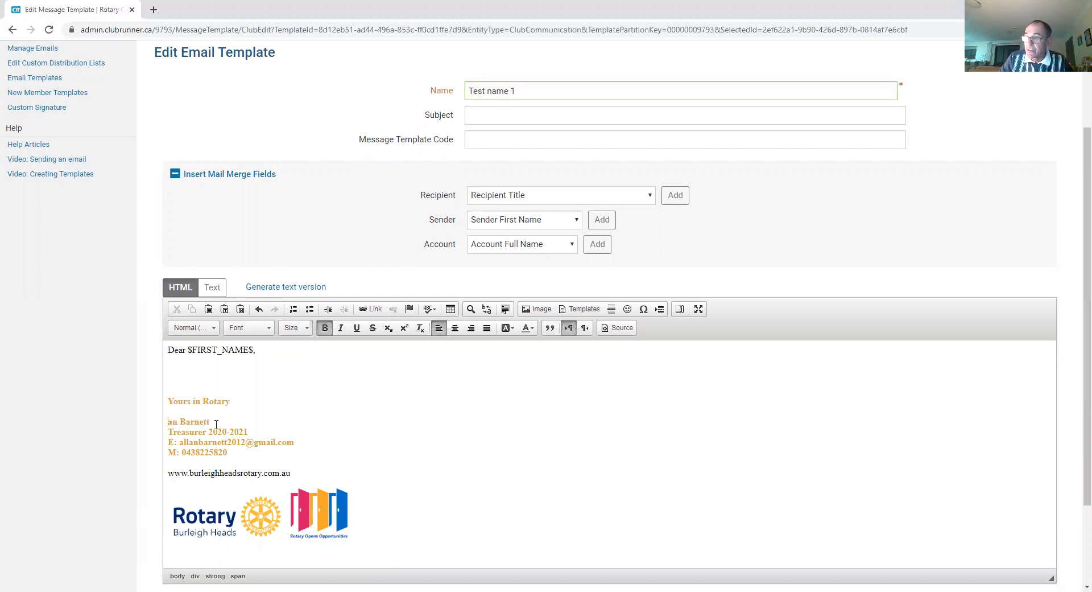
{"action": "type", "text": "testt test your name etc tt"}
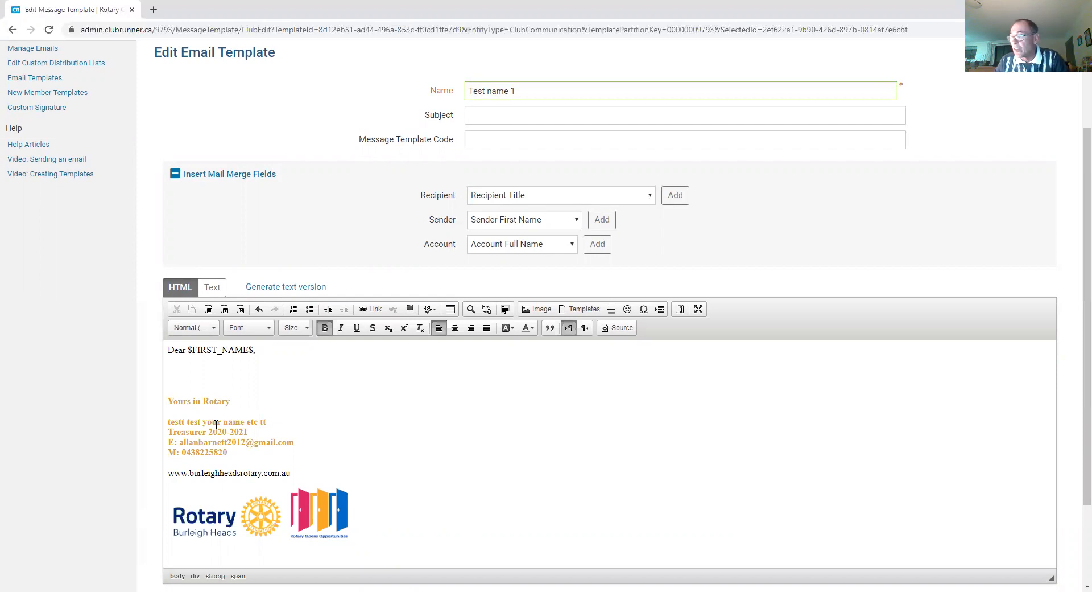
{"action": "scroll", "coordinate": [415, 459], "scroll_direction": "down", "scroll_amount": 2}
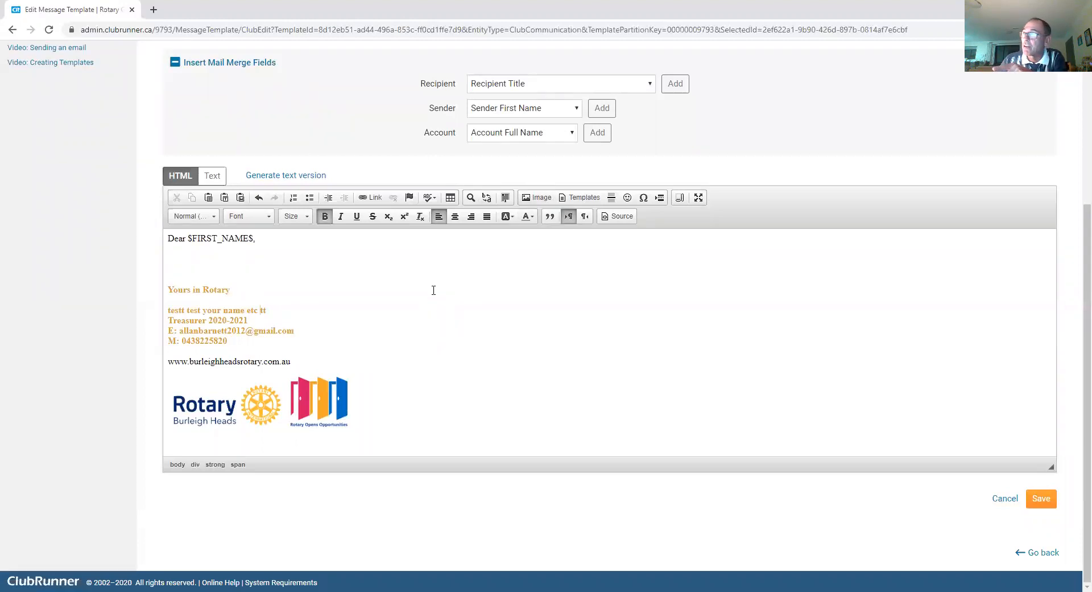
{"action": "left_click", "coordinate": [542, 199]}
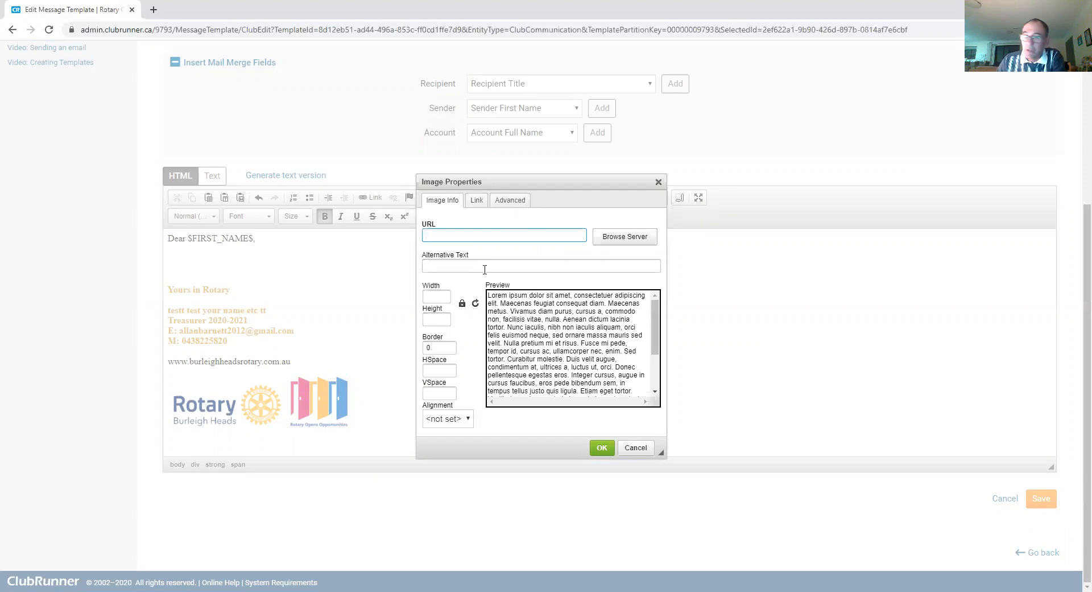
Step: Browse the Media Library's stored images, then go back to Image Properties
{"action": "left_click", "coordinate": [638, 239]}
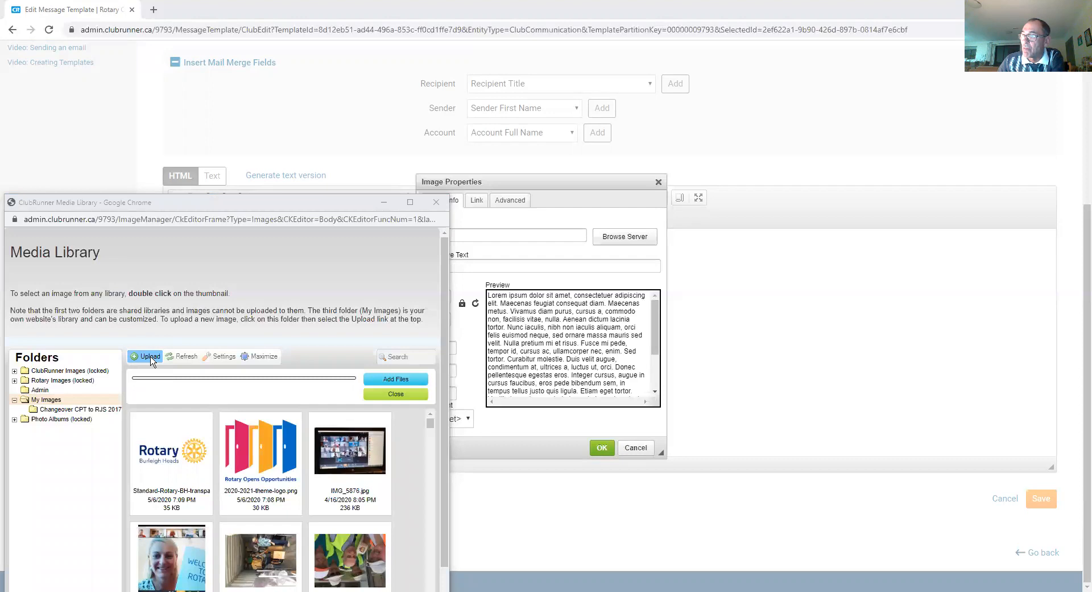
{"action": "left_click", "coordinate": [470, 342]}
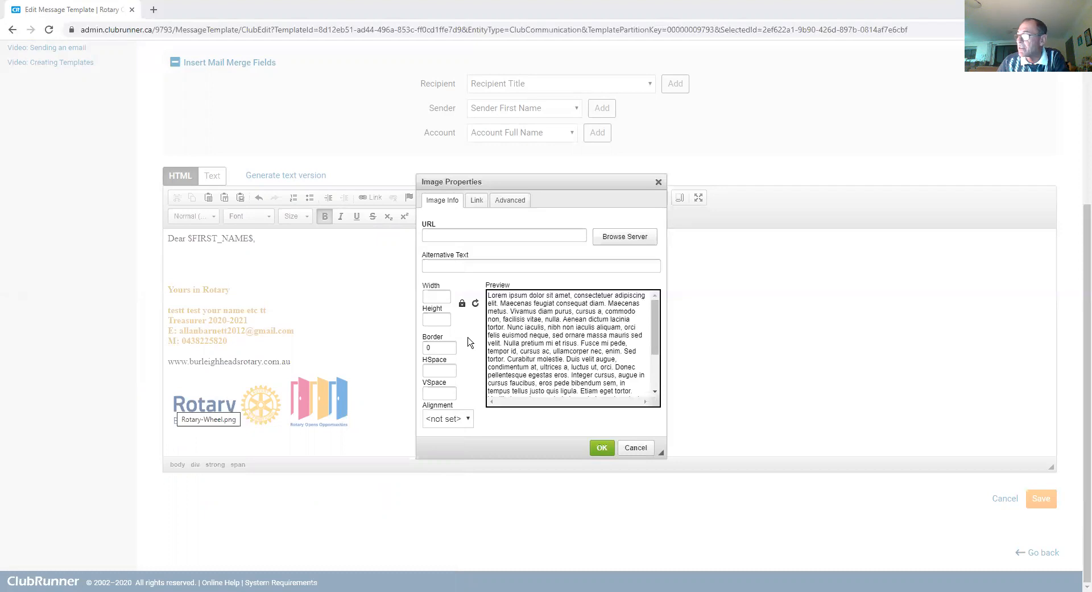
Step: Insert the Rotary wheel image resized from 1050 to 200 wide and save the template
{"action": "double_click", "coordinate": [181, 409]}
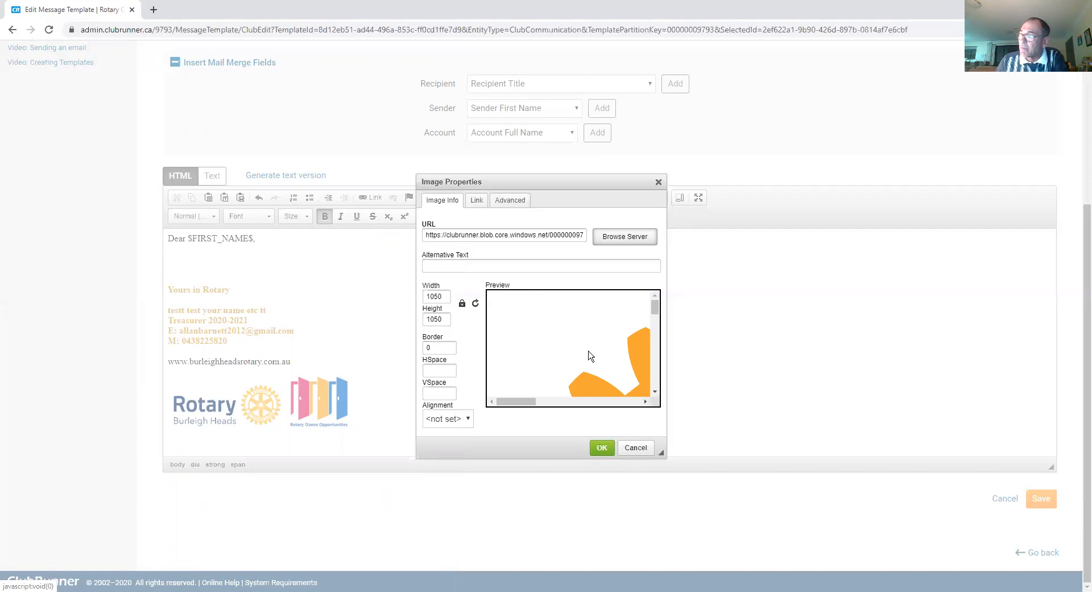
{"action": "left_click", "coordinate": [444, 295]}
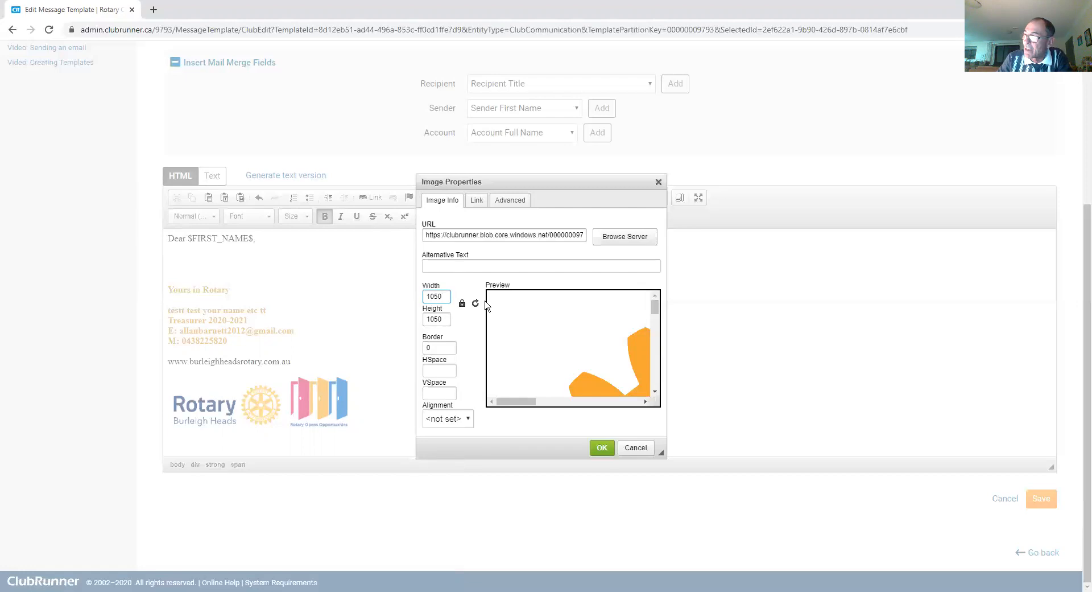
{"action": "key", "text": "BackSpace"}
{"action": "key", "text": "BackSpace"}
{"action": "key", "text": "BackSpace"}
{"action": "key", "text": "BackSpace"}
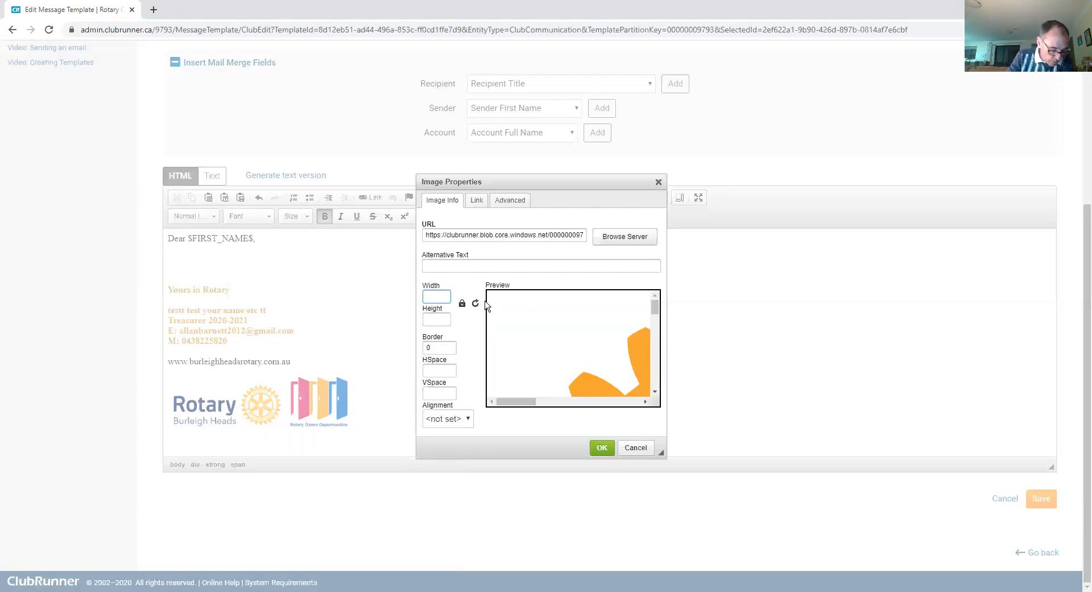
{"action": "type", "text": "200"}
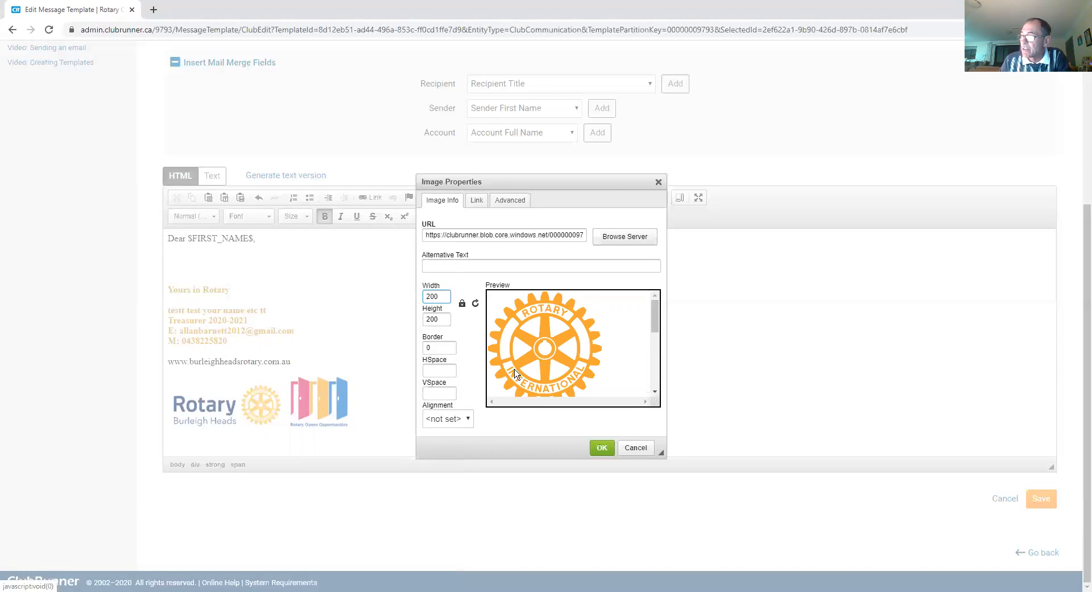
{"action": "left_click", "coordinate": [602, 448]}
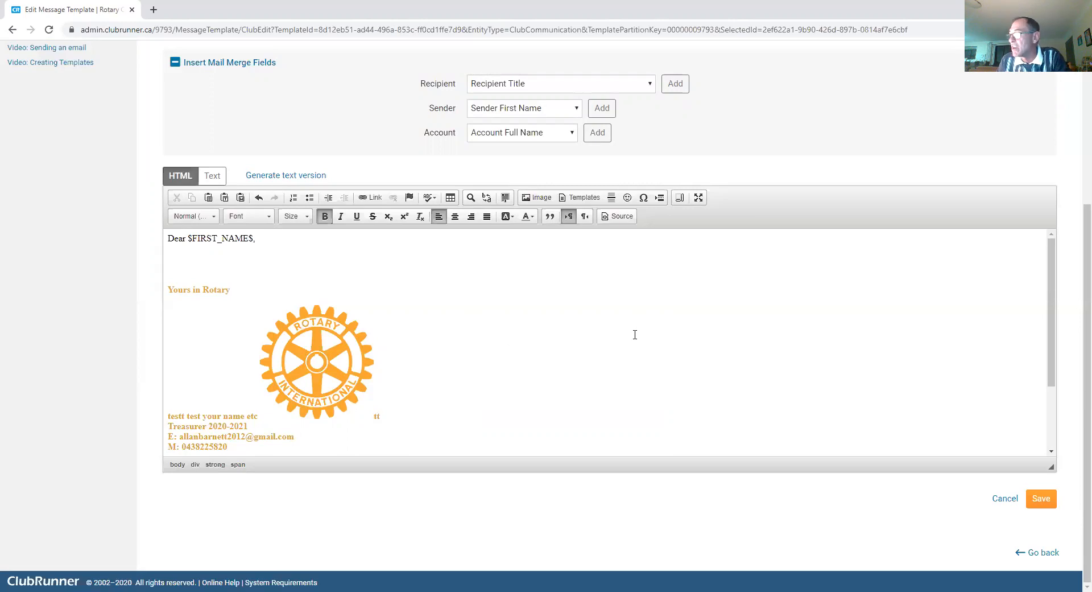
{"action": "left_click", "coordinate": [1046, 499]}
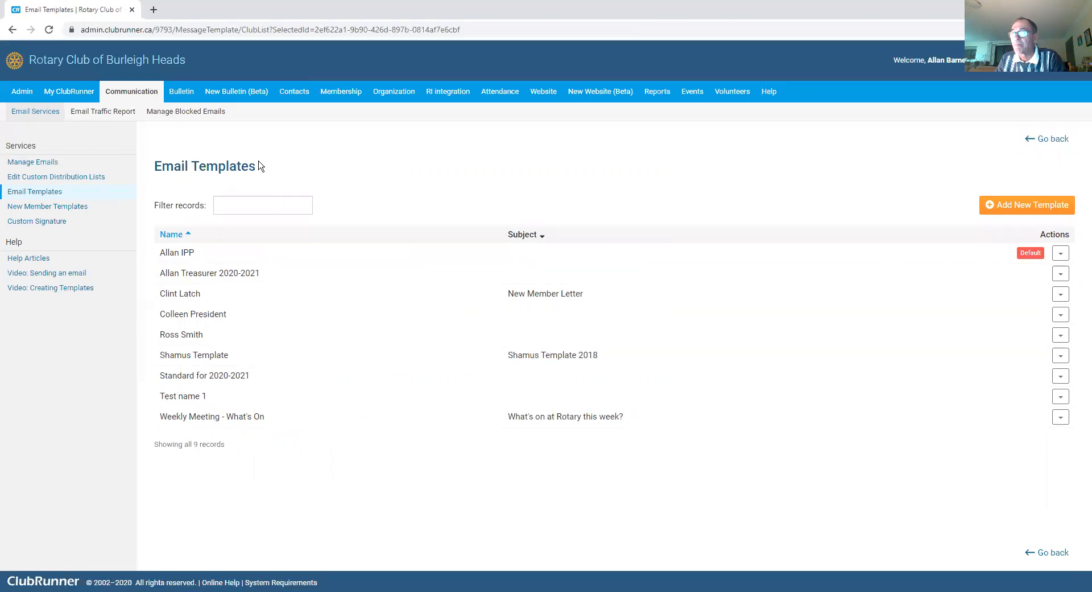
Step: Return to Manage Emails to see the club's sent emails
{"action": "left_click", "coordinate": [44, 164]}
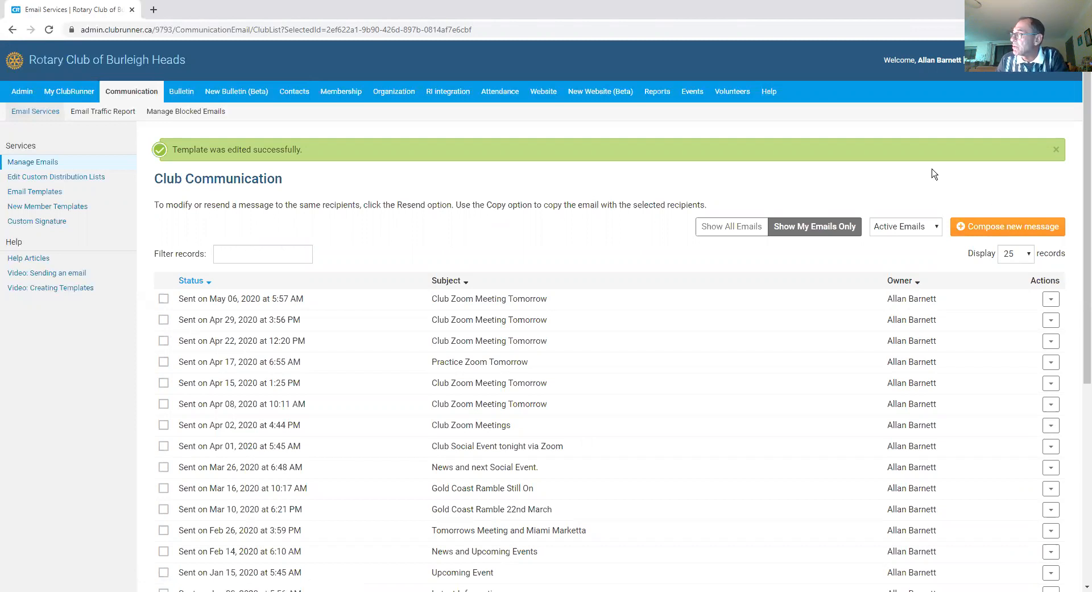
Step: Compose a new email and expand Active and Honorary Members without selecting any recipients
{"action": "left_click", "coordinate": [1016, 228]}
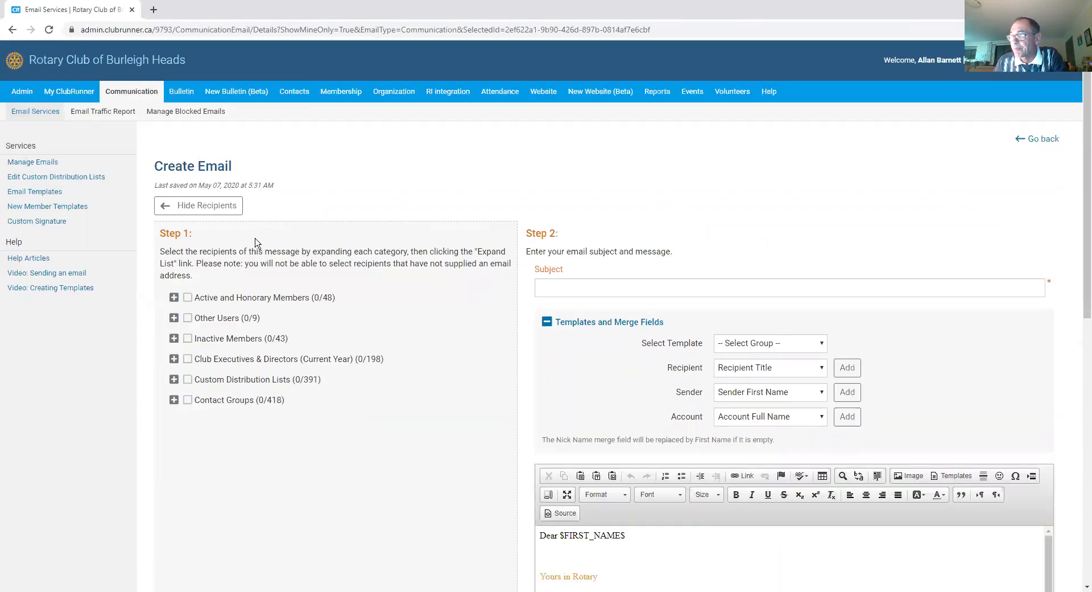
{"action": "left_click", "coordinate": [189, 298]}
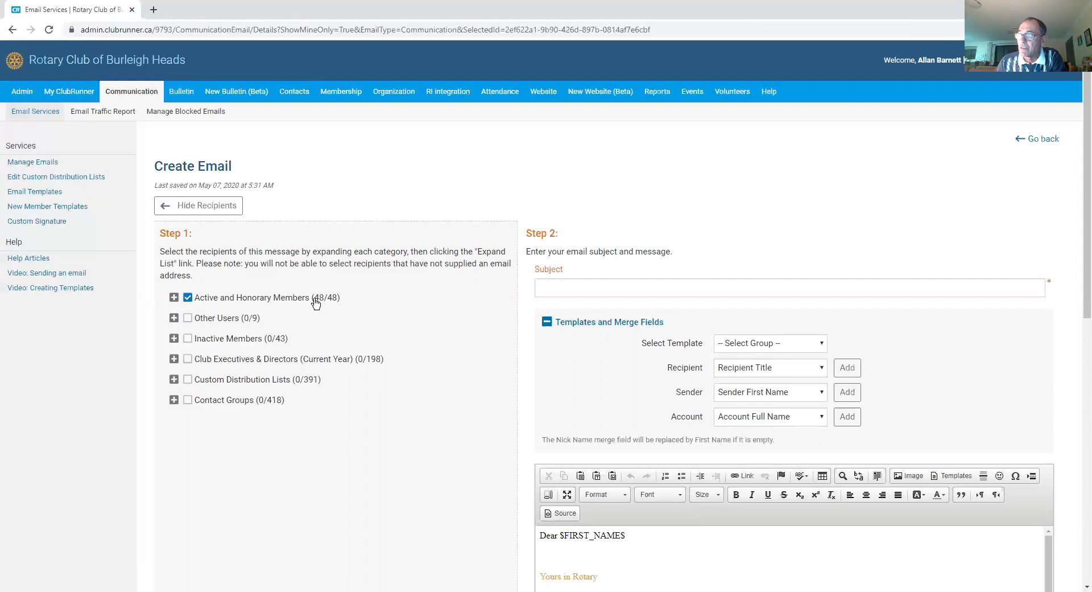
{"action": "left_click", "coordinate": [188, 298]}
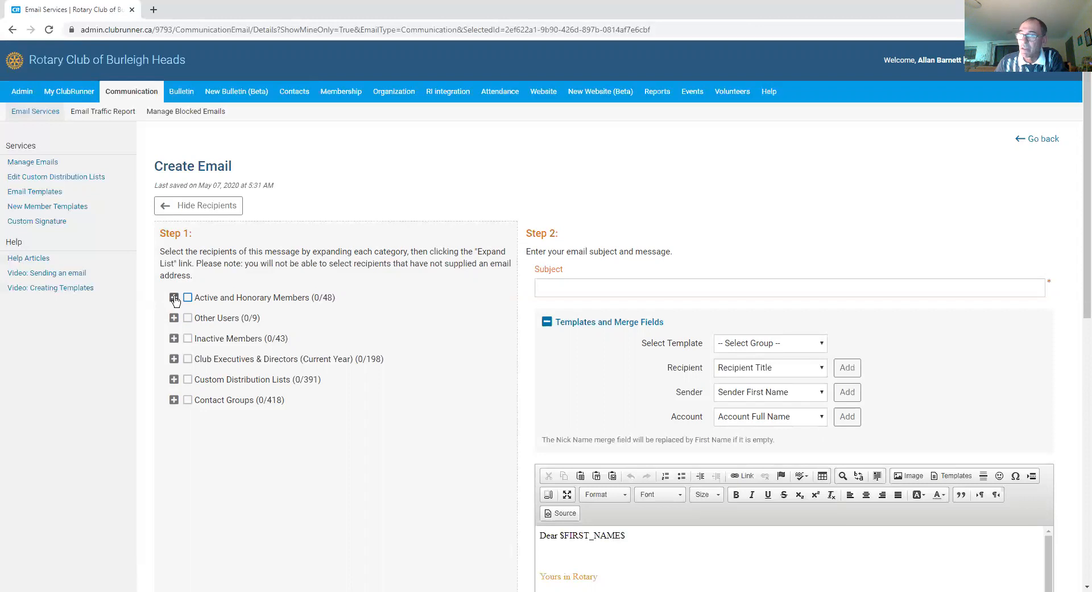
{"action": "left_click", "coordinate": [174, 298]}
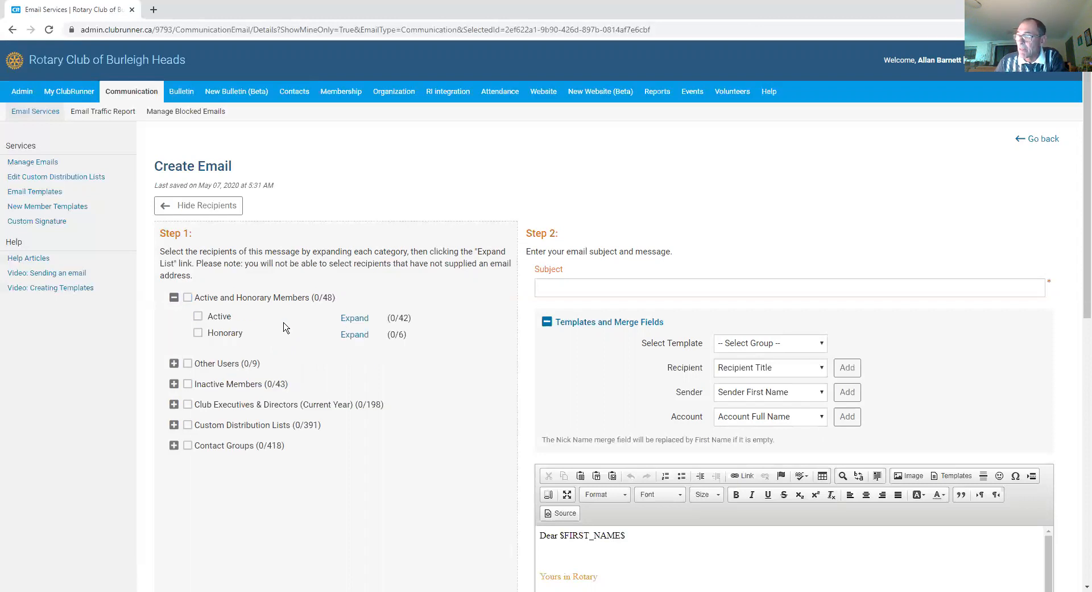
Step: Pick one member from the Active list as the only recipient (1 of 42)
{"action": "left_click", "coordinate": [357, 319]}
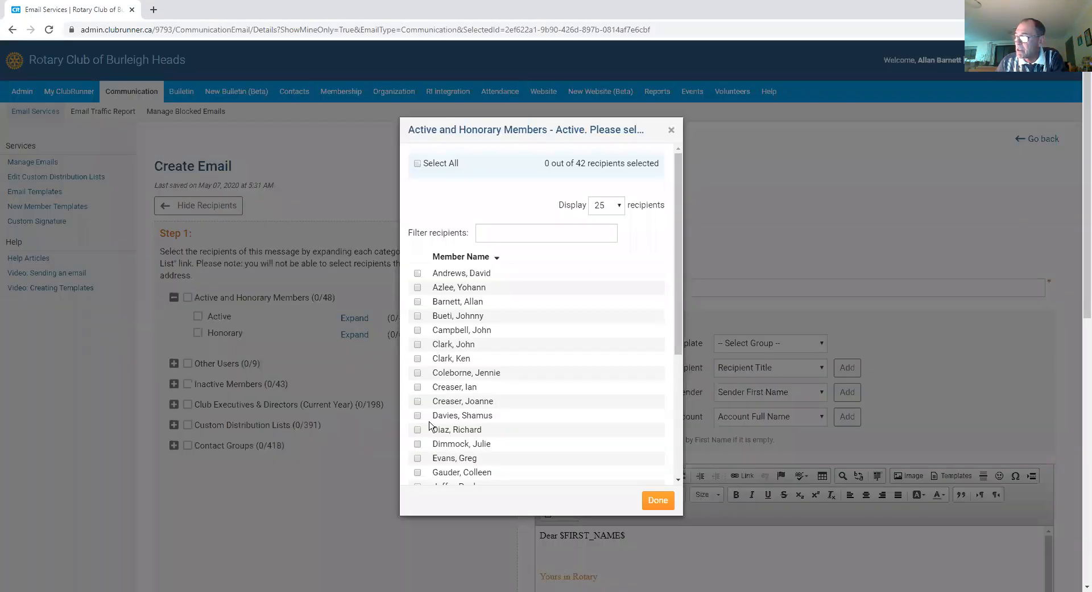
{"action": "left_click", "coordinate": [419, 302]}
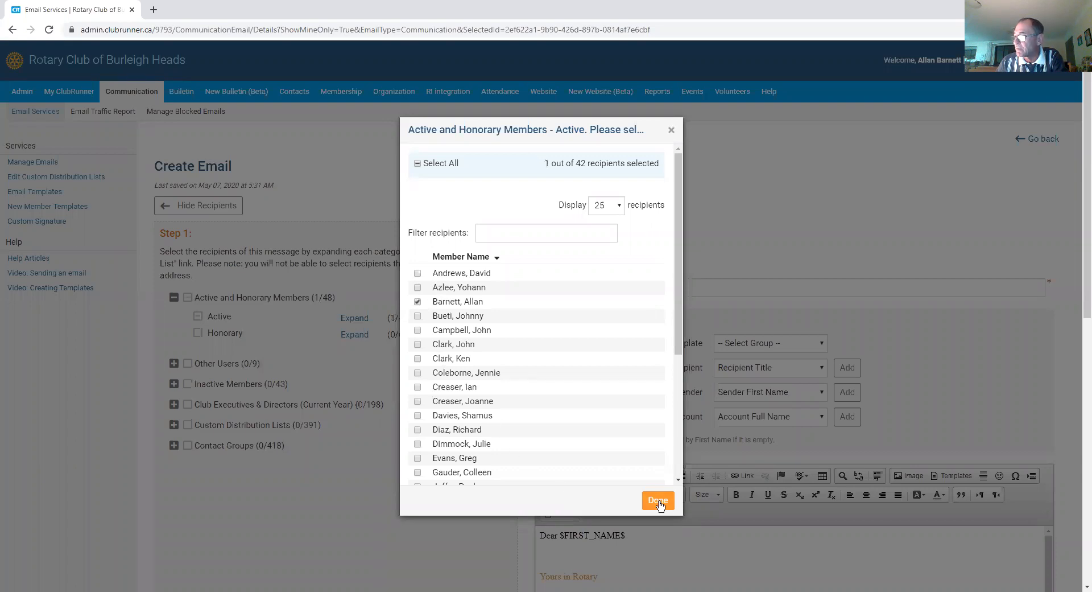
{"action": "left_click", "coordinate": [658, 501]}
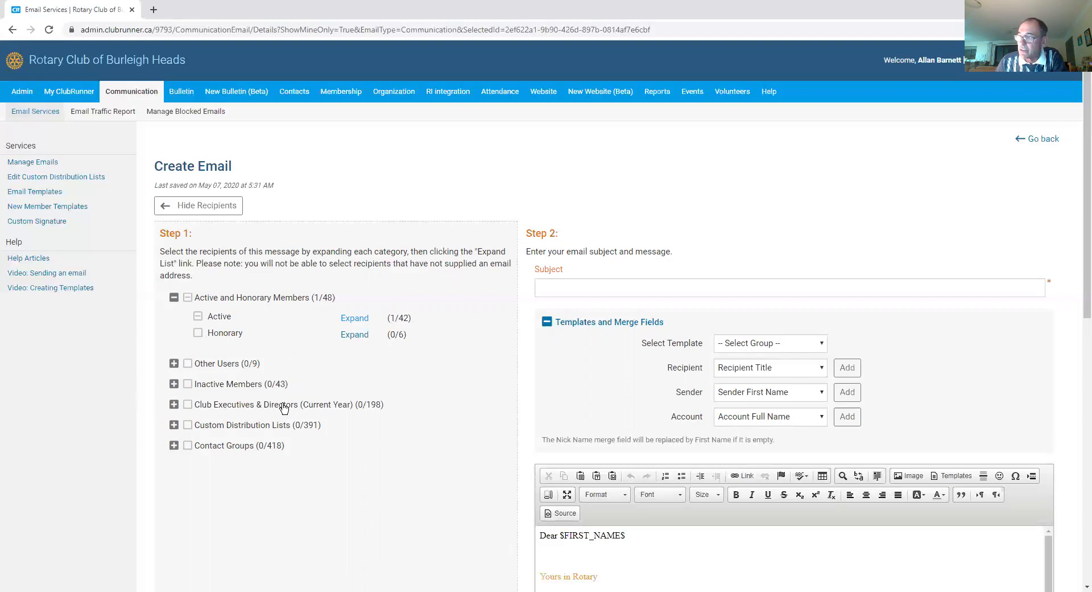
Step: Expand Club Executives & Directors, view Presidents without choosing anyone, and show Custom Distribution Lists
{"action": "left_click", "coordinate": [174, 405]}
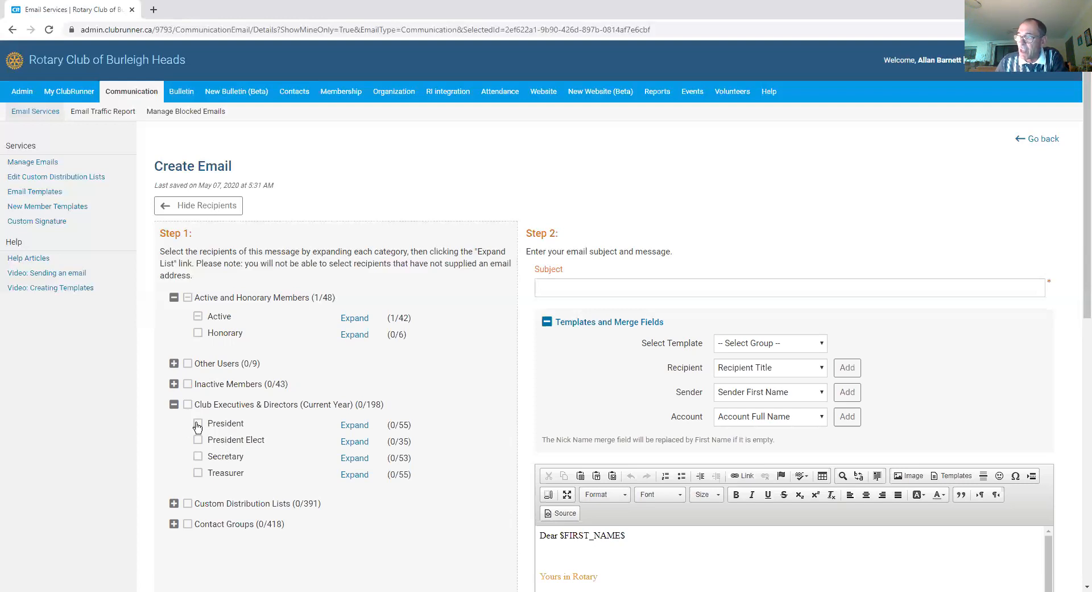
{"action": "left_click", "coordinate": [355, 425]}
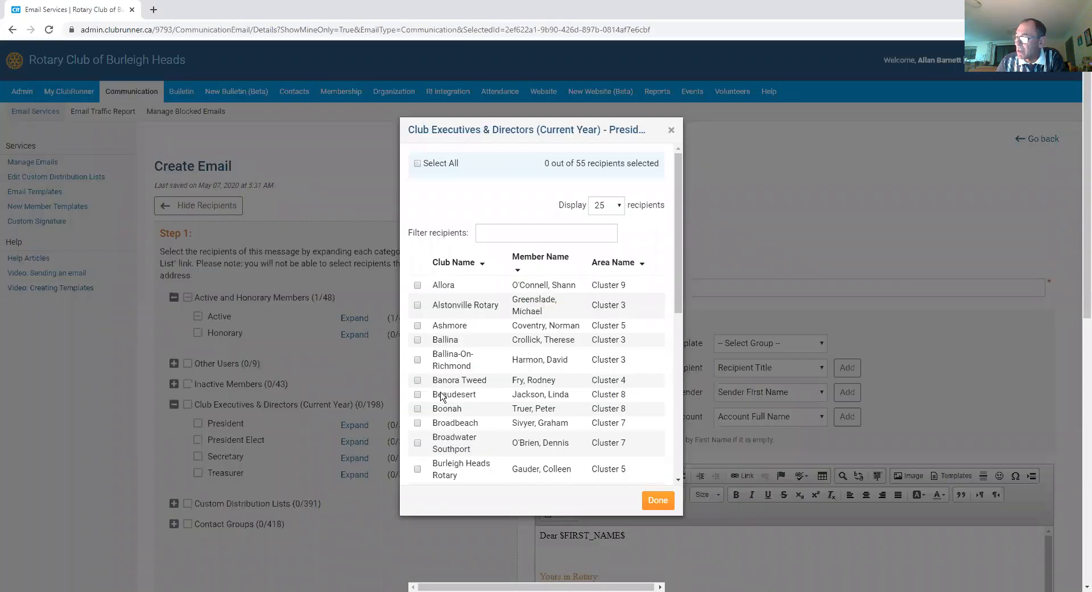
{"action": "left_click", "coordinate": [655, 501]}
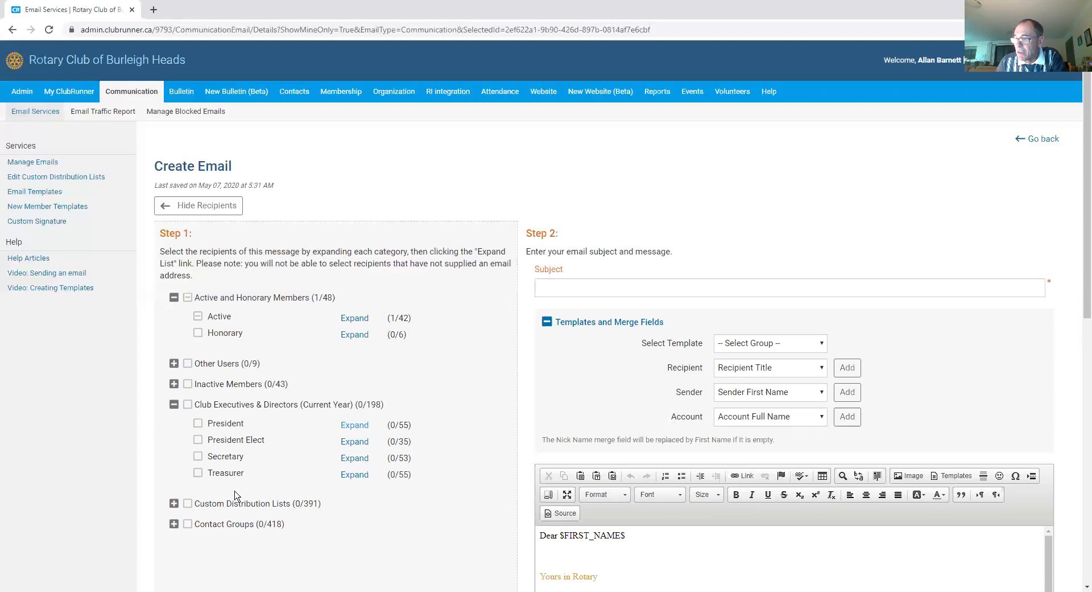
{"action": "left_click", "coordinate": [174, 504]}
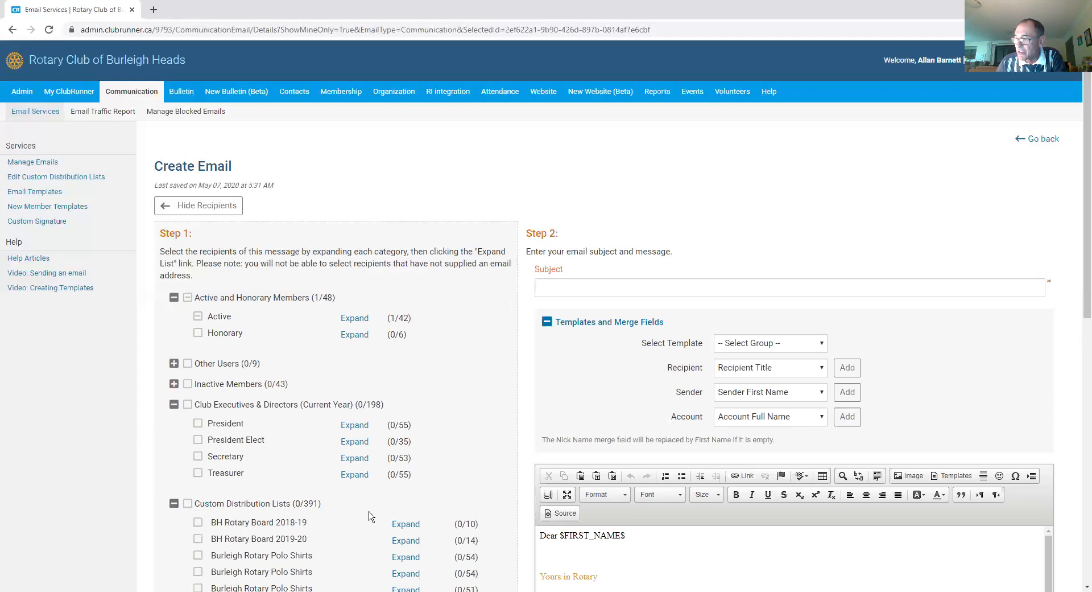
Step: Expand Contact Groups and look through the Friends group without selecting anyone
{"action": "scroll", "coordinate": [369, 512], "scroll_direction": "down", "scroll_amount": 1}
{"action": "scroll", "coordinate": [364, 496], "scroll_direction": "down", "scroll_amount": 1}
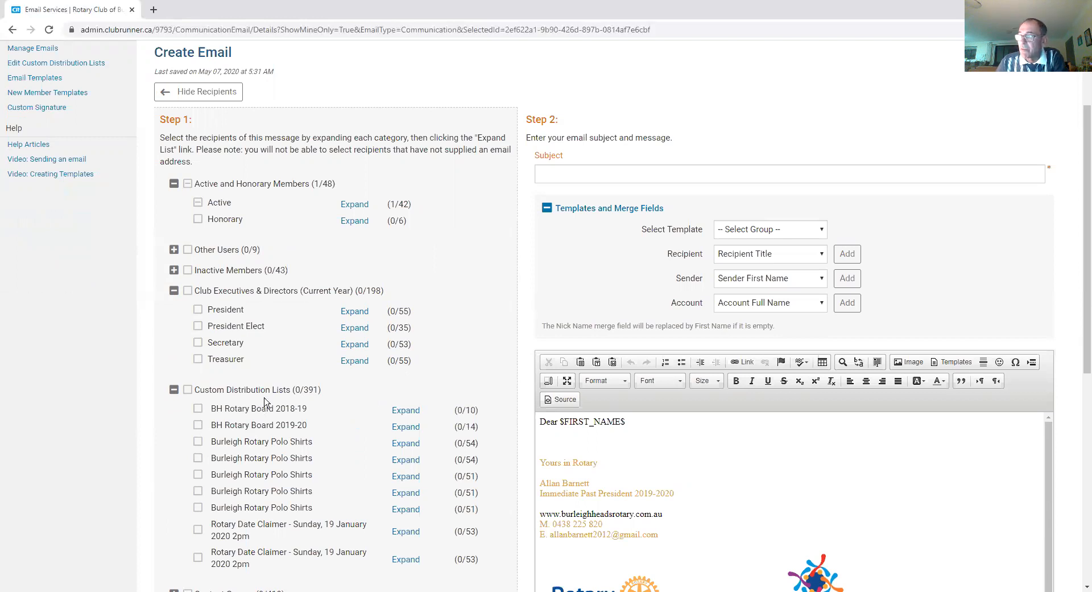
{"action": "scroll", "coordinate": [326, 433], "scroll_direction": "down", "scroll_amount": 3}
{"action": "scroll", "coordinate": [236, 442], "scroll_direction": "down", "scroll_amount": 1}
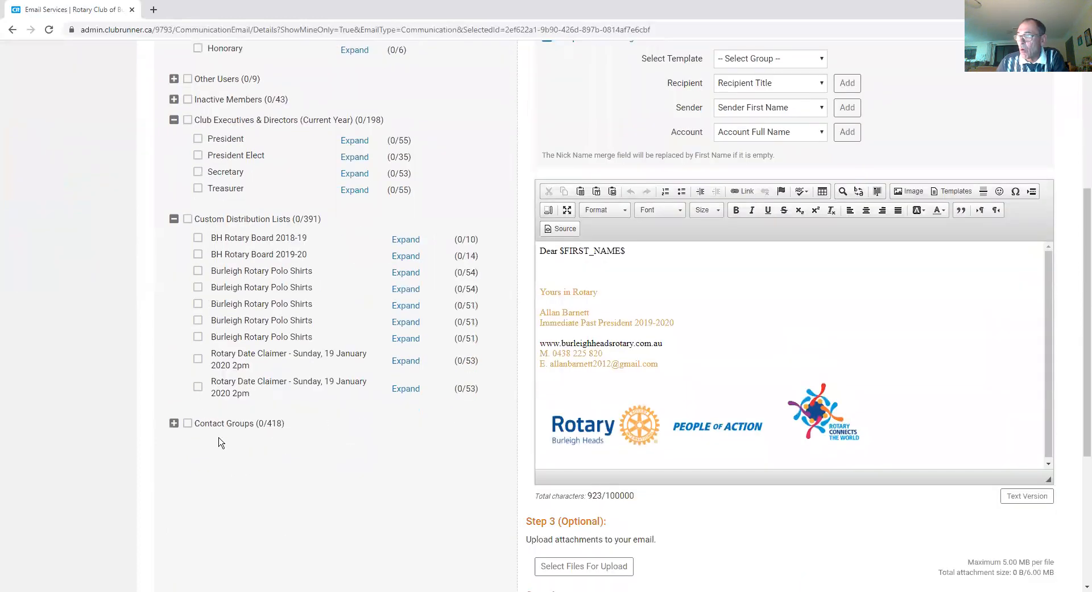
{"action": "left_click", "coordinate": [174, 423]}
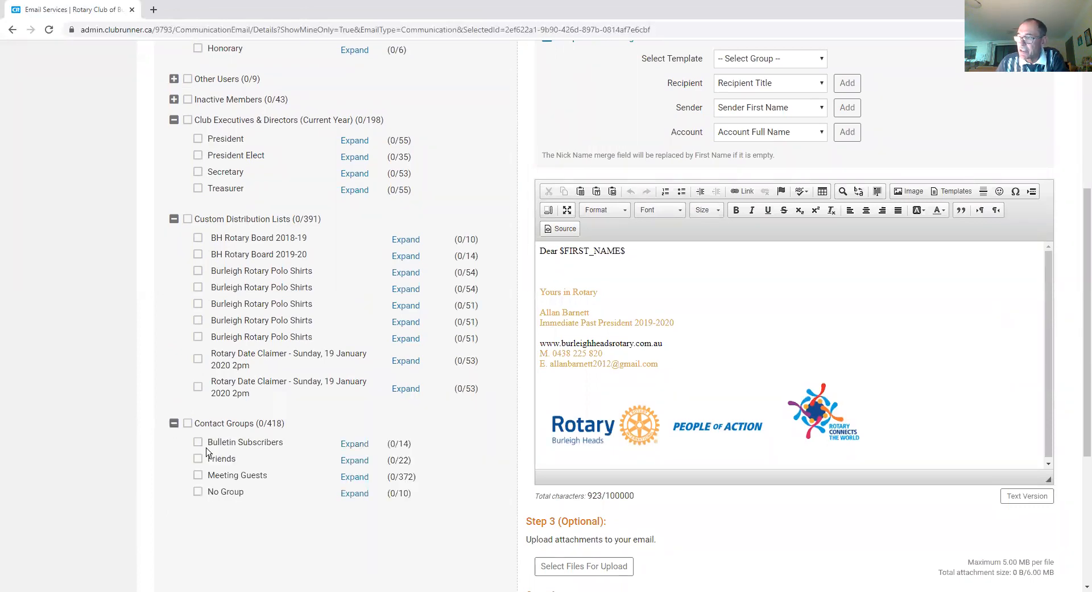
{"action": "left_click", "coordinate": [353, 462]}
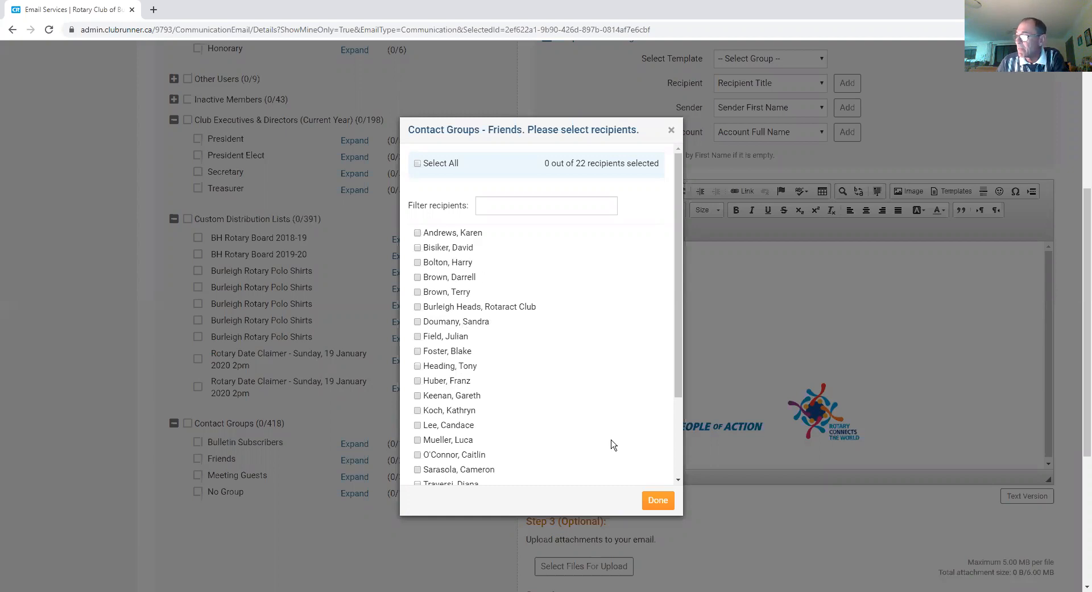
{"action": "left_click", "coordinate": [657, 501]}
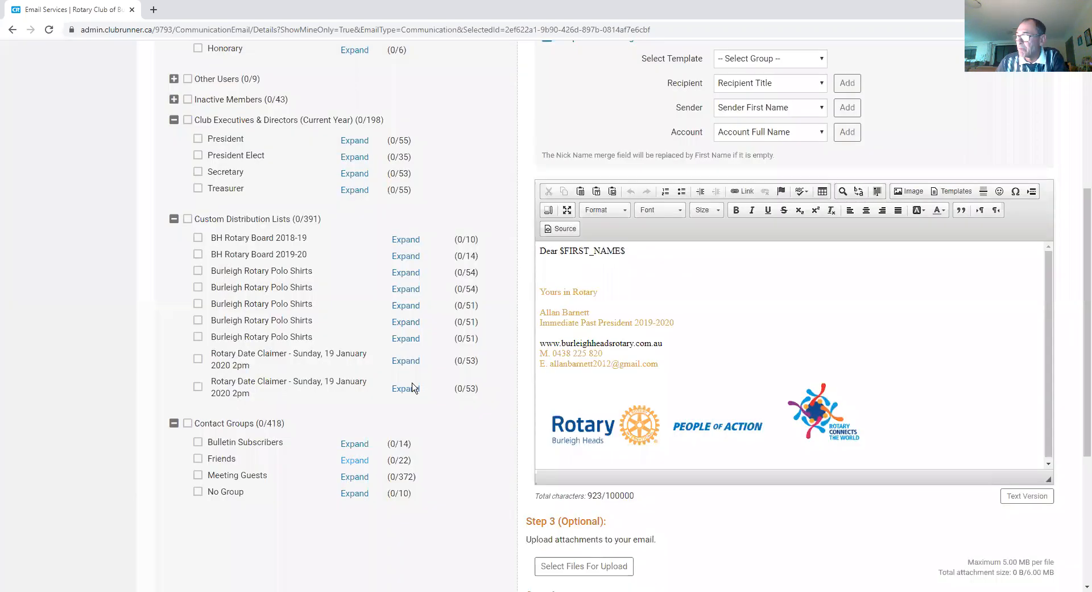
Step: Scroll back up the Create Email form to the Subject field
{"action": "scroll", "coordinate": [381, 400], "scroll_direction": "up", "scroll_amount": 1}
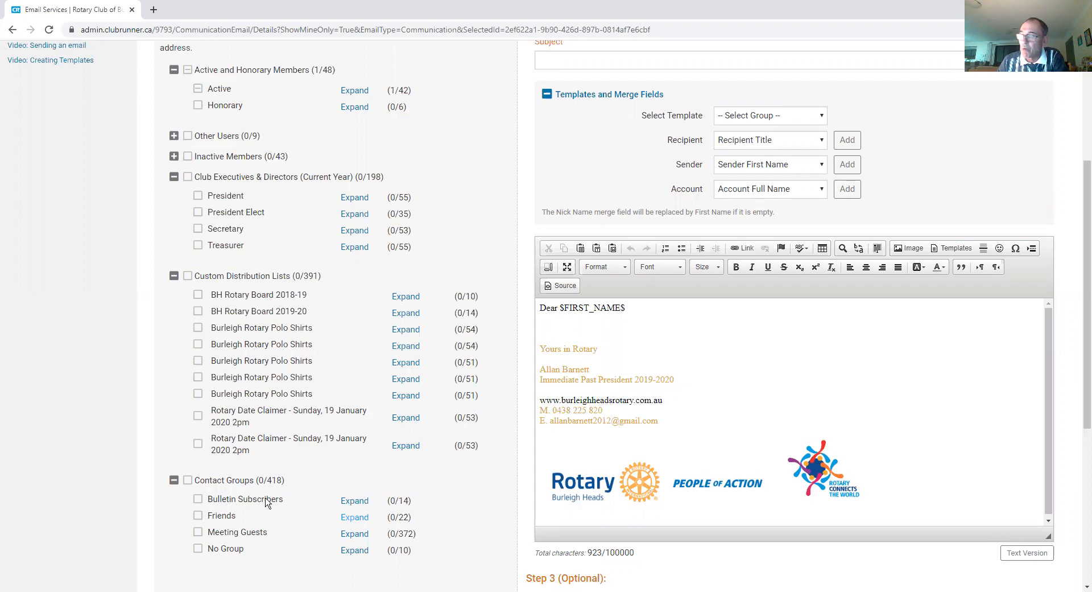
{"action": "scroll", "coordinate": [290, 460], "scroll_direction": "down", "scroll_amount": 2}
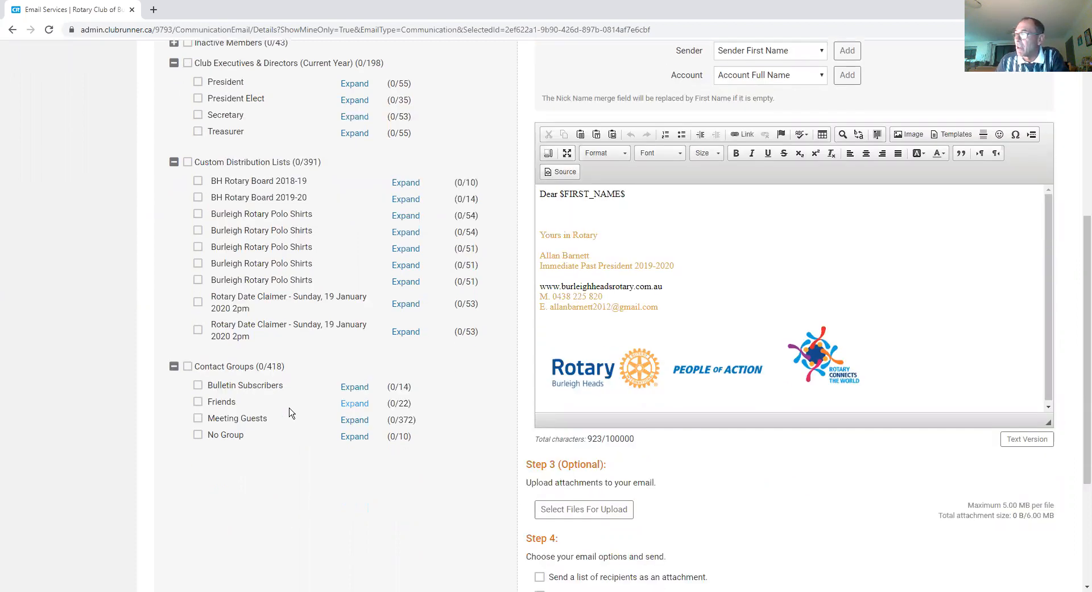
{"action": "scroll", "coordinate": [322, 405], "scroll_direction": "down", "scroll_amount": 1}
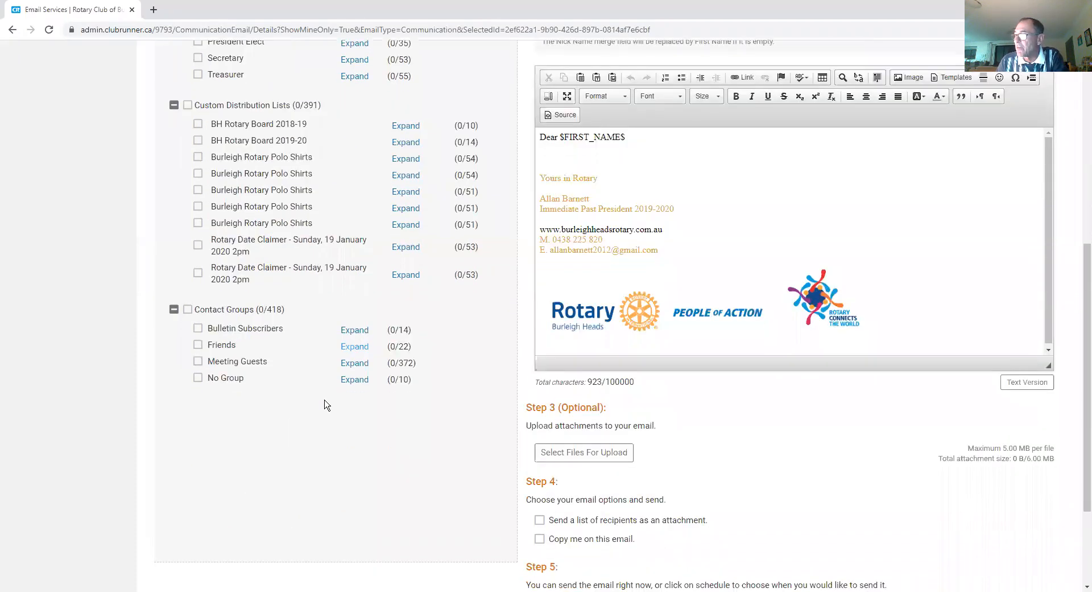
{"action": "scroll", "coordinate": [269, 267], "scroll_direction": "up", "scroll_amount": 2}
{"action": "scroll", "coordinate": [259, 220], "scroll_direction": "up", "scroll_amount": 2}
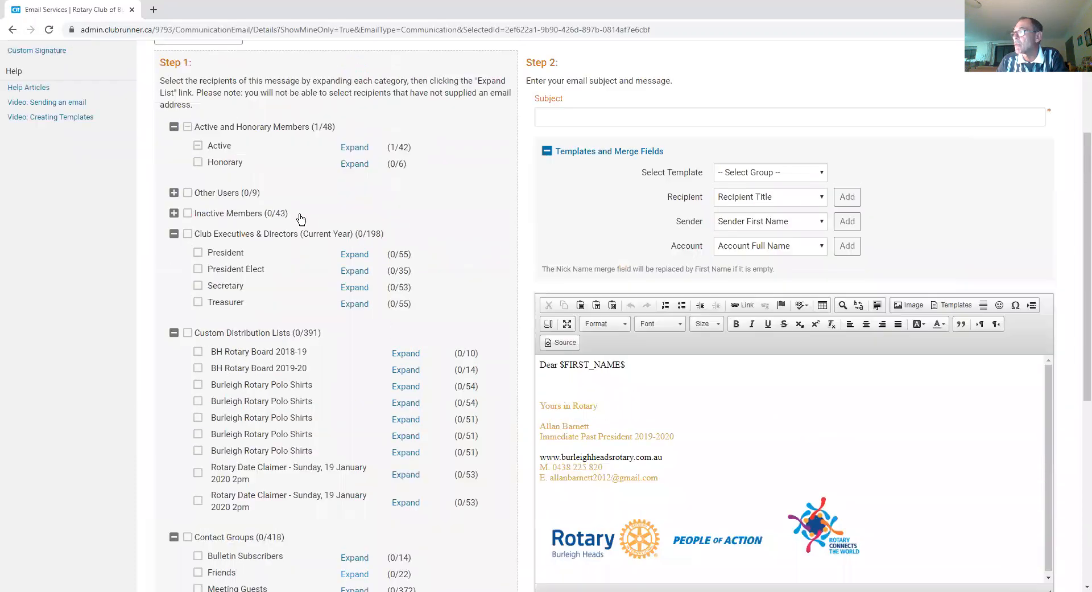
{"action": "scroll", "coordinate": [704, 149], "scroll_direction": "up", "scroll_amount": 1}
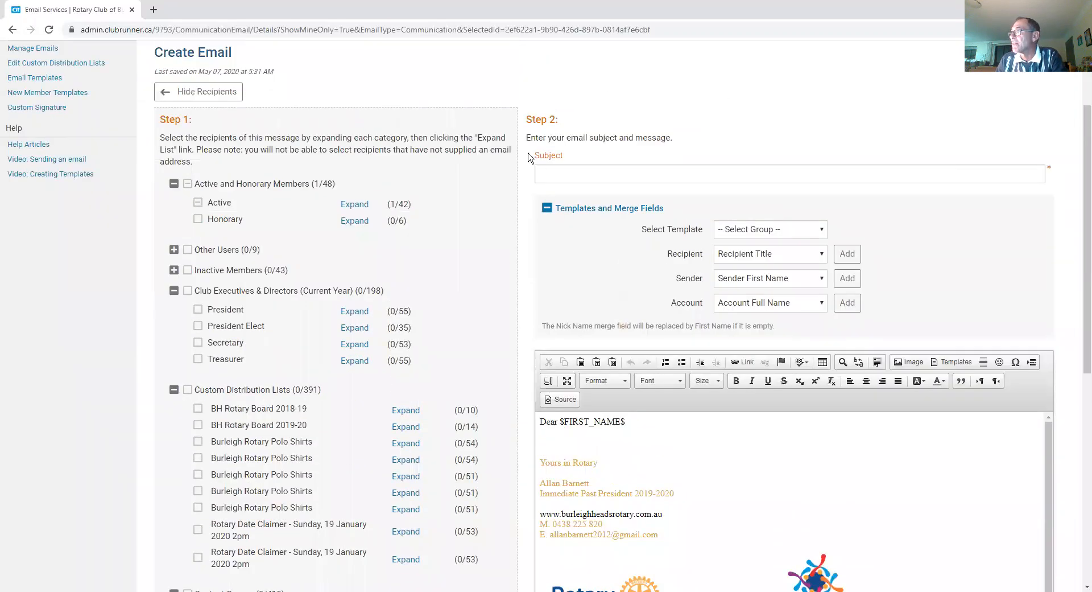
{"action": "left_click", "coordinate": [558, 177]}
Step: Enter subject 'test', insert the Custom template Test name 1, and confirm replacing the body
{"action": "type", "text": "test"}
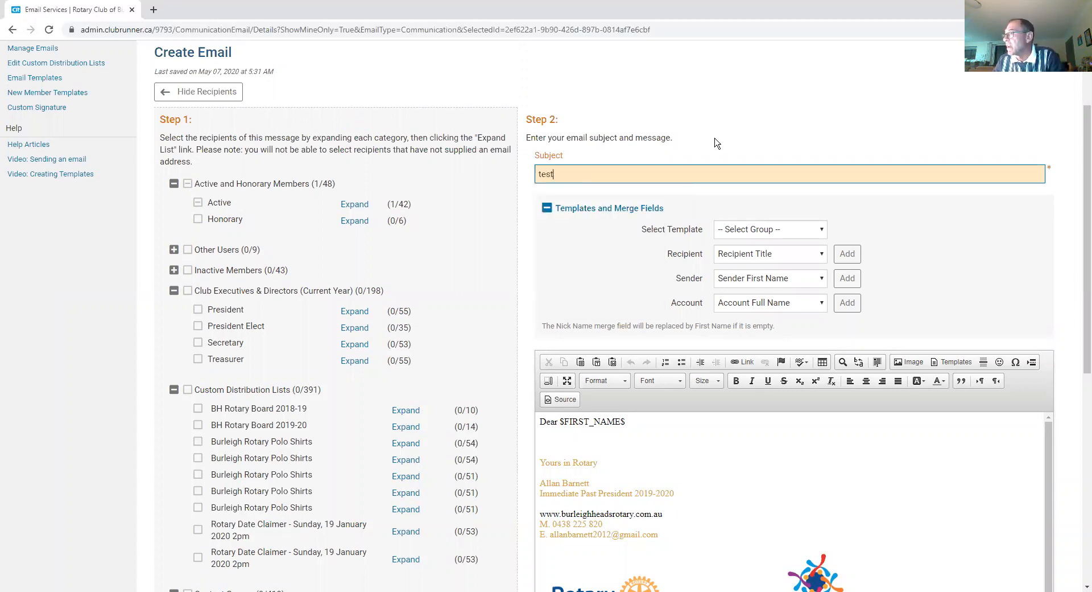
{"action": "left_click", "coordinate": [823, 231]}
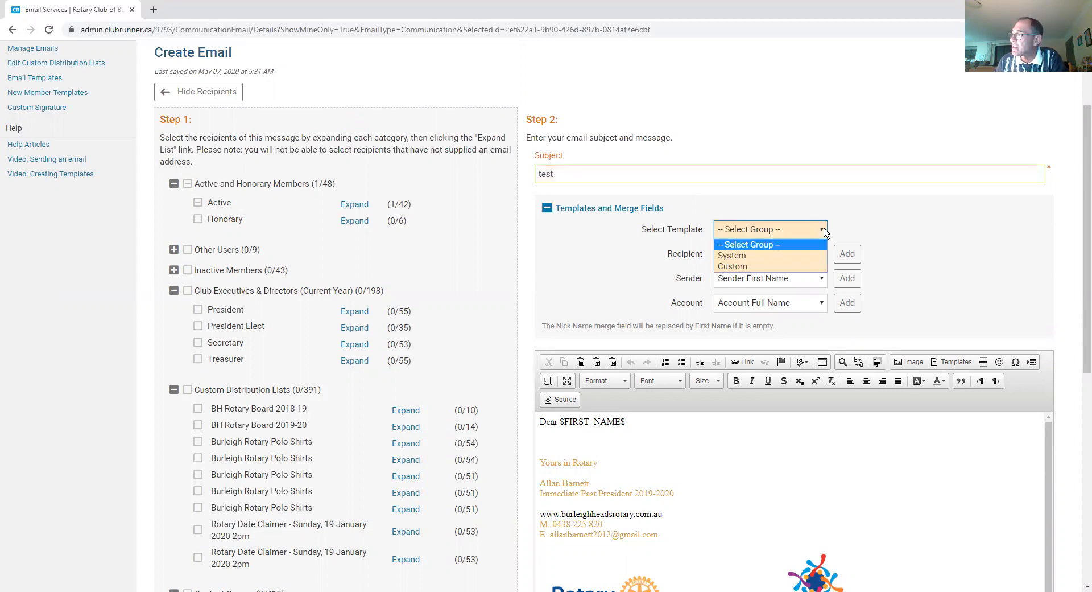
{"action": "left_click", "coordinate": [749, 268]}
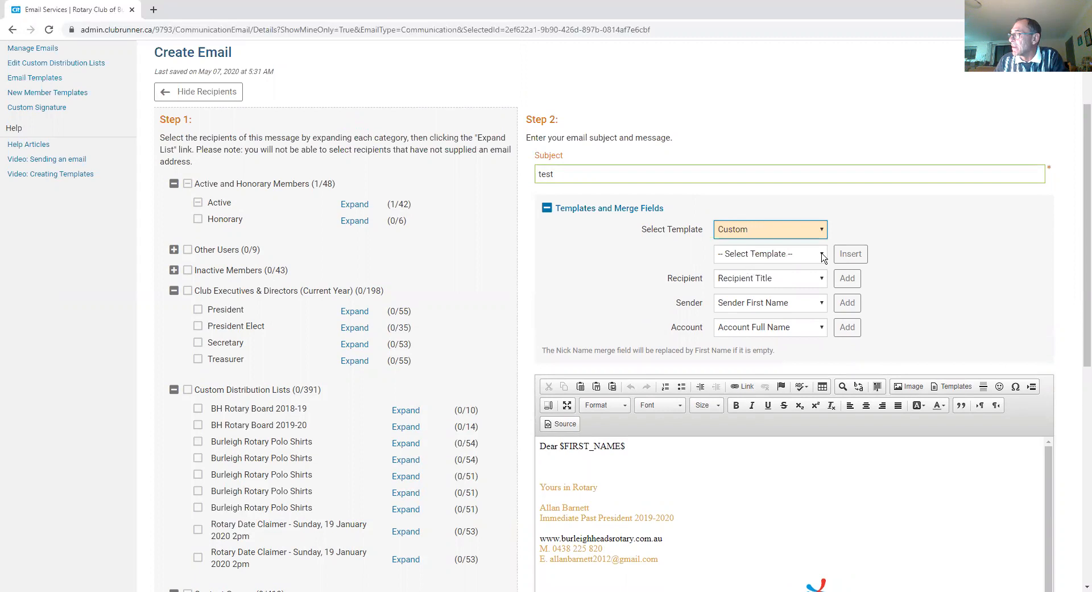
{"action": "left_click", "coordinate": [822, 256]}
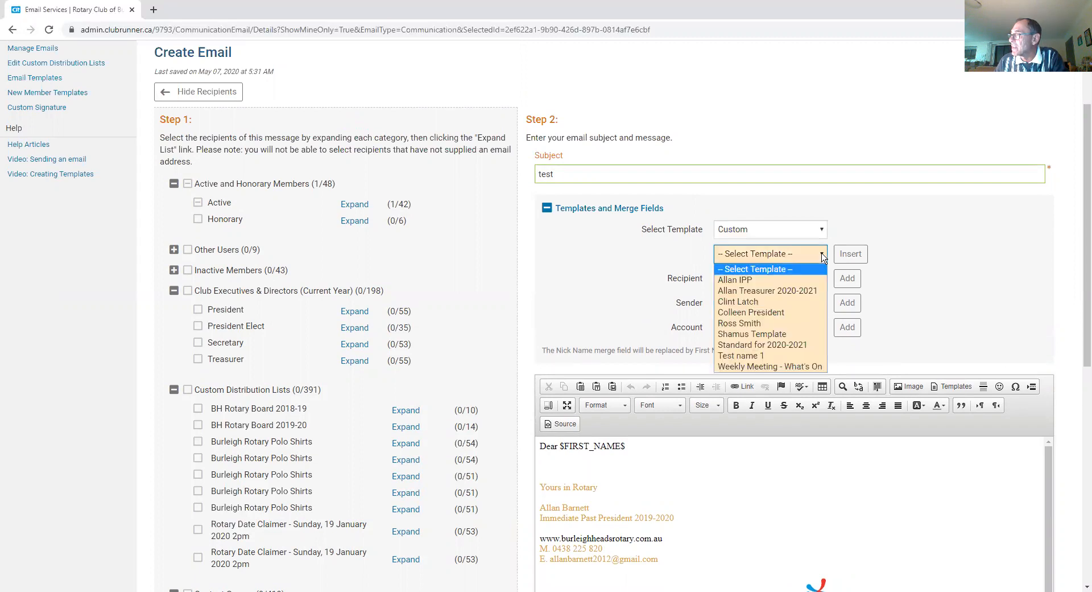
{"action": "left_click", "coordinate": [765, 356]}
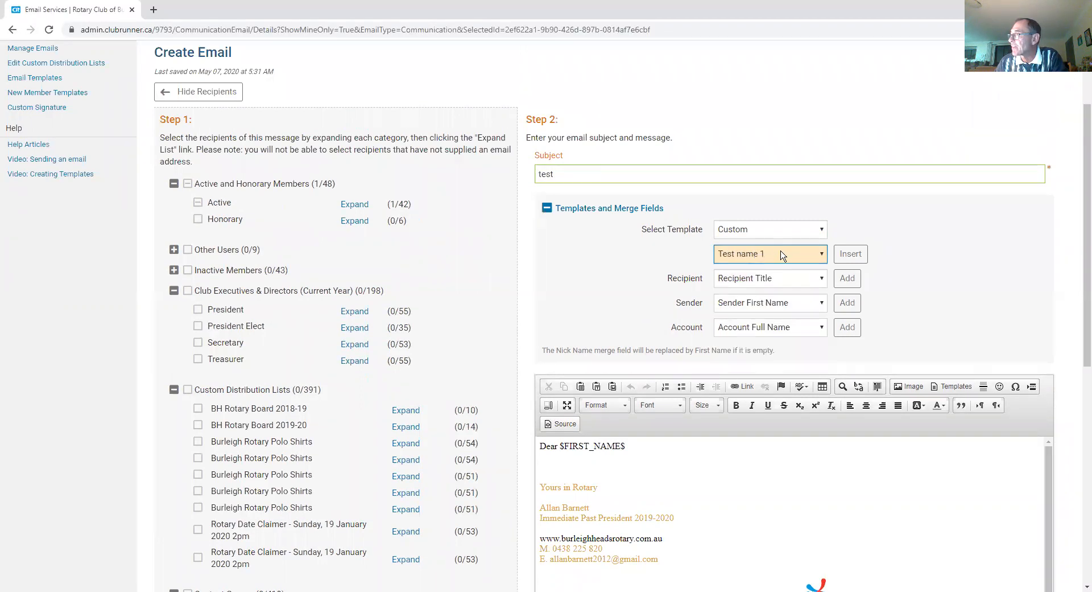
{"action": "left_click", "coordinate": [851, 255]}
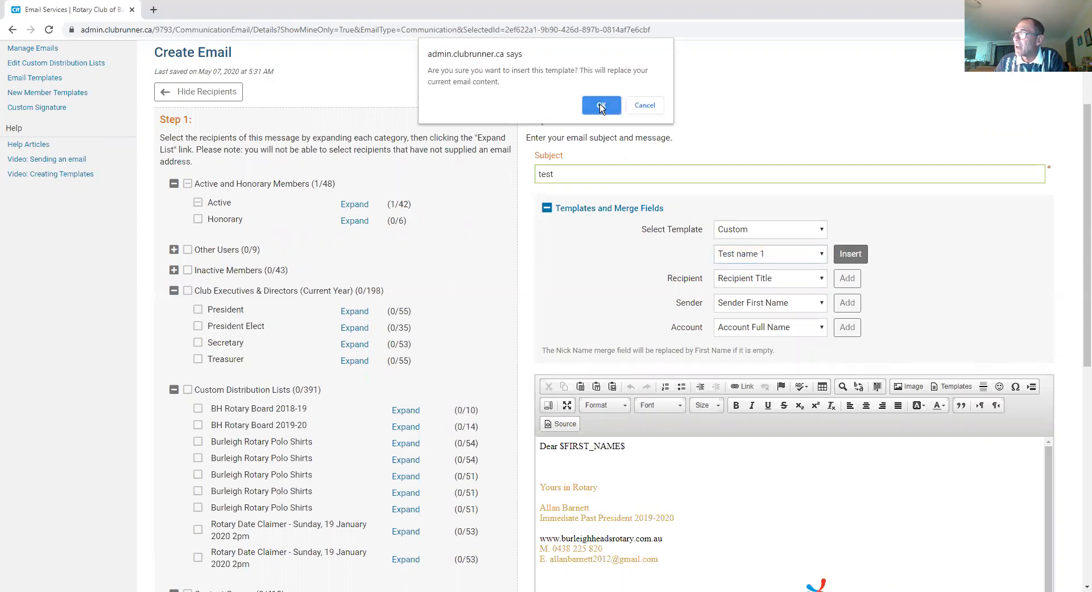
{"action": "left_click", "coordinate": [601, 104]}
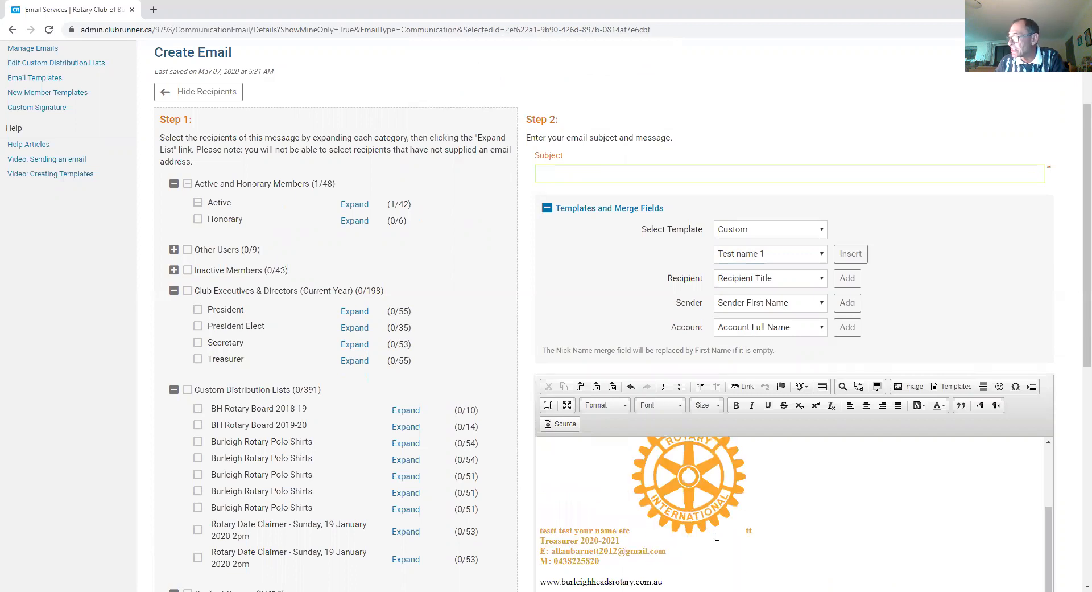
Step: Scroll down the email and open the attachment file picker
{"action": "scroll", "coordinate": [717, 536], "scroll_direction": "down", "scroll_amount": 3}
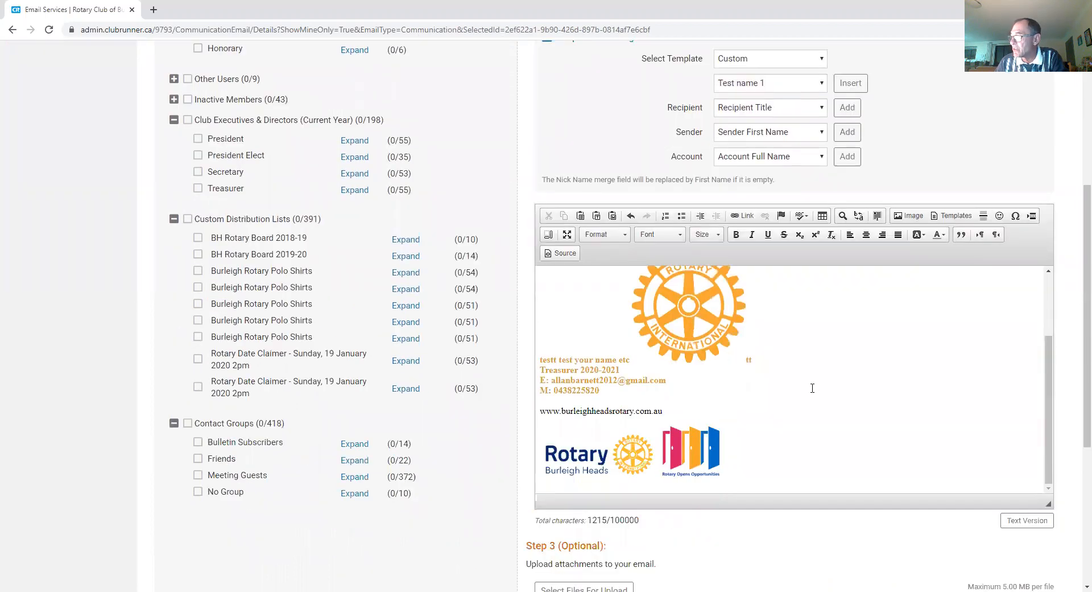
{"action": "scroll", "coordinate": [812, 389], "scroll_direction": "down", "scroll_amount": 4}
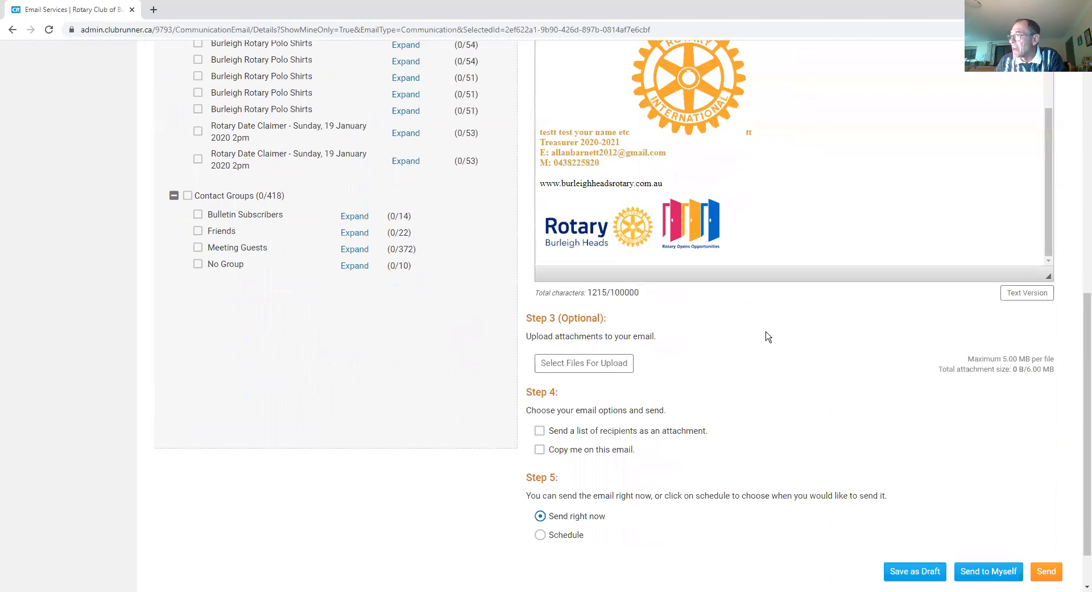
{"action": "left_click", "coordinate": [620, 363]}
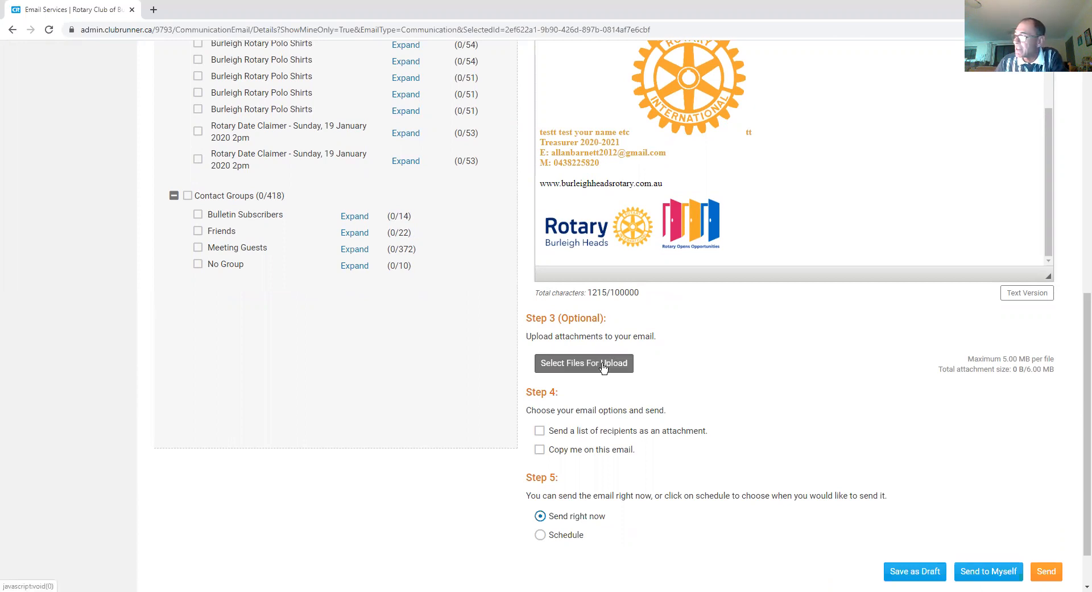
Step: Review the email and attempt to send it, getting the missing-subject error
{"action": "scroll", "coordinate": [728, 356], "scroll_direction": "down", "scroll_amount": 1}
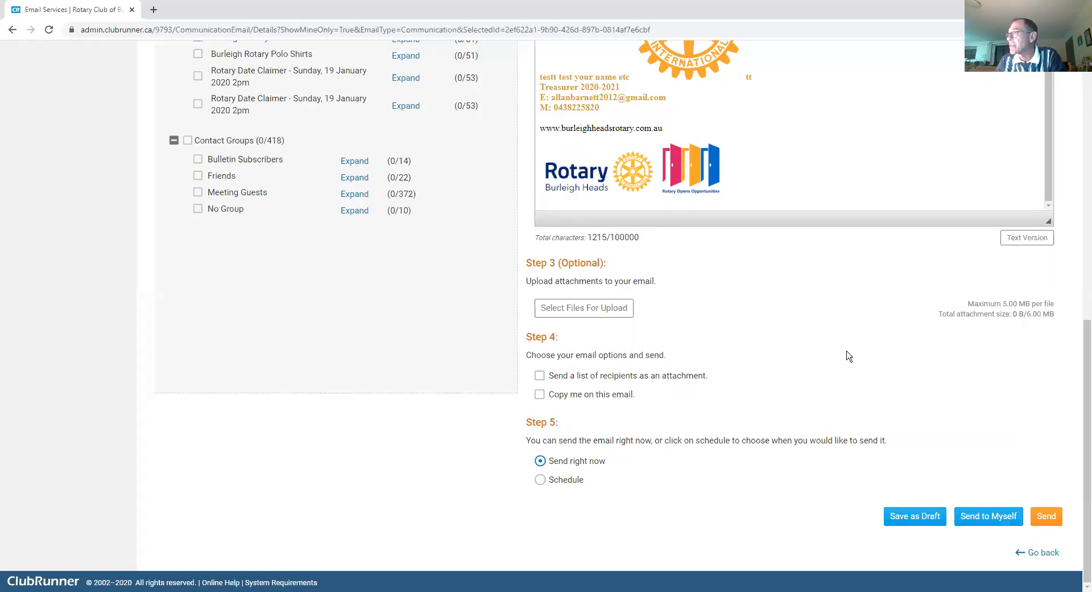
{"action": "scroll", "coordinate": [852, 353], "scroll_direction": "up", "scroll_amount": 5}
{"action": "scroll", "coordinate": [852, 353], "scroll_direction": "up", "scroll_amount": 2}
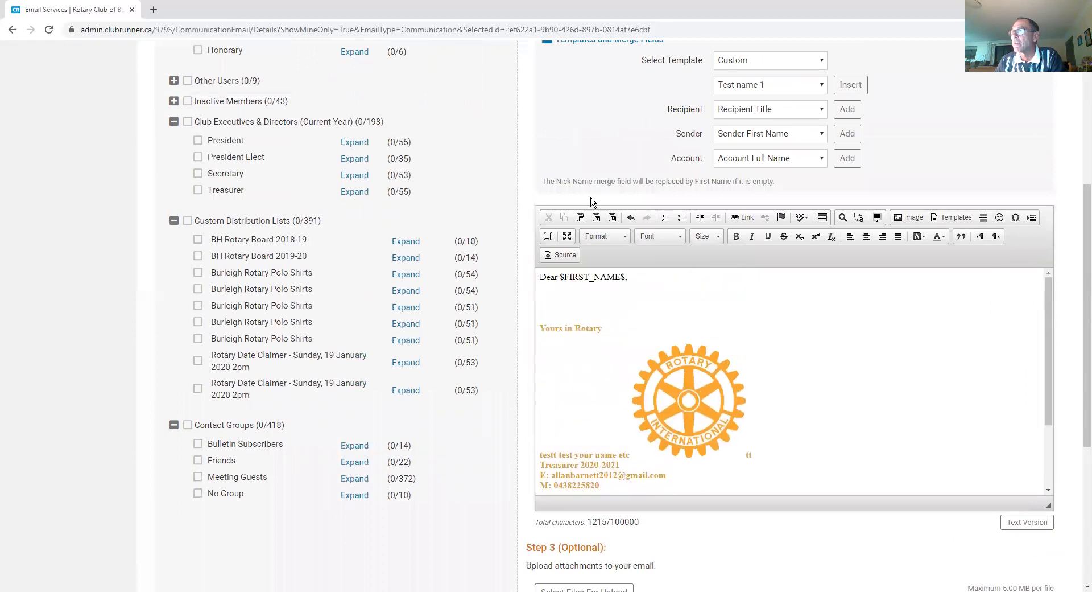
{"action": "scroll", "coordinate": [398, 121], "scroll_direction": "up", "scroll_amount": 2}
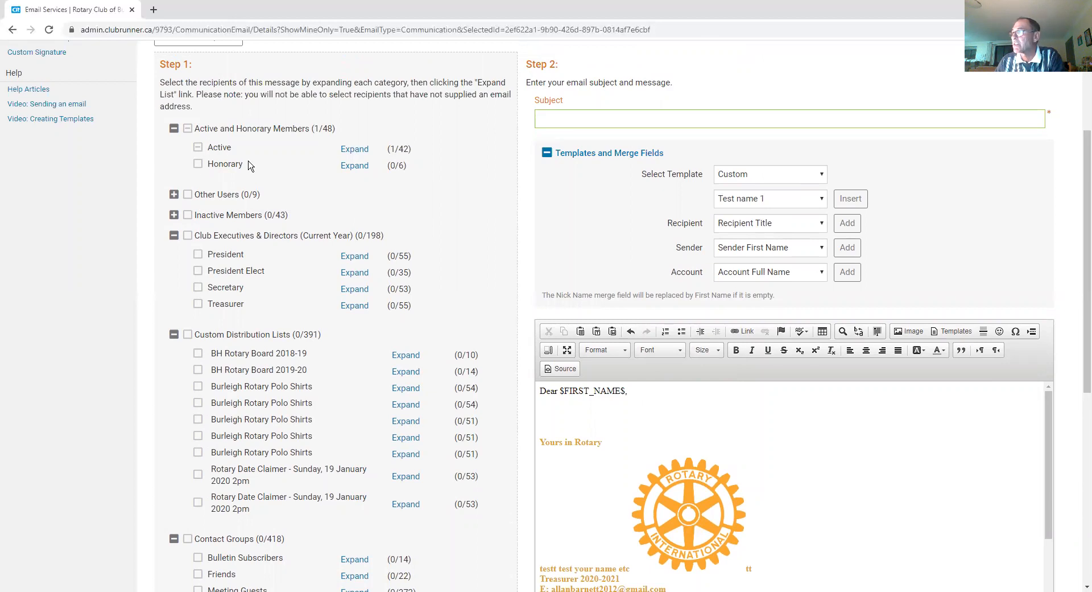
{"action": "scroll", "coordinate": [820, 441], "scroll_direction": "down", "scroll_amount": 5}
{"action": "scroll", "coordinate": [836, 462], "scroll_direction": "down", "scroll_amount": 5}
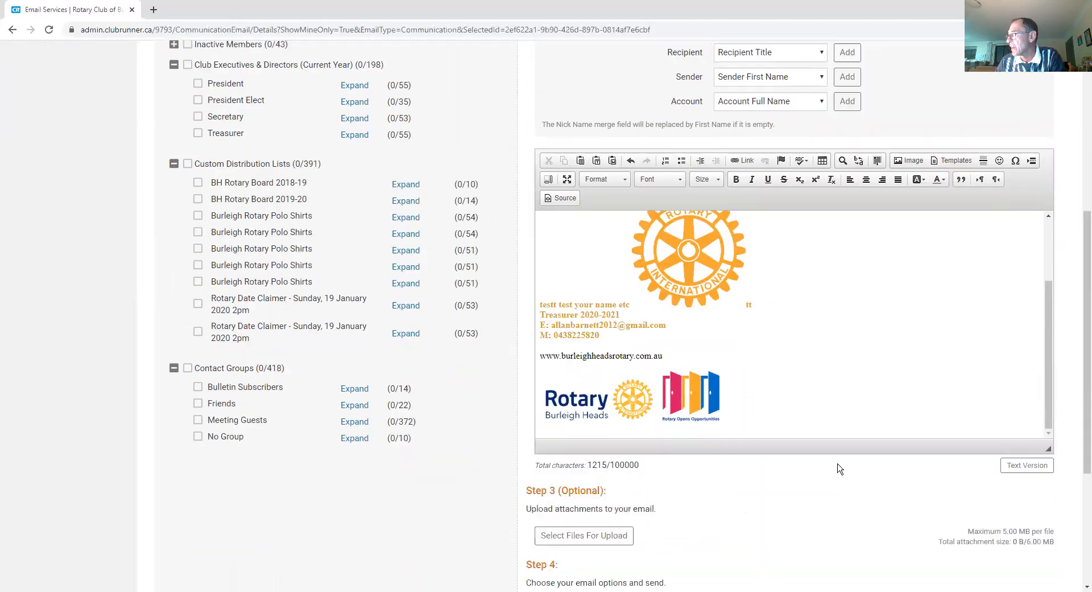
{"action": "scroll", "coordinate": [838, 468], "scroll_direction": "down", "scroll_amount": 2}
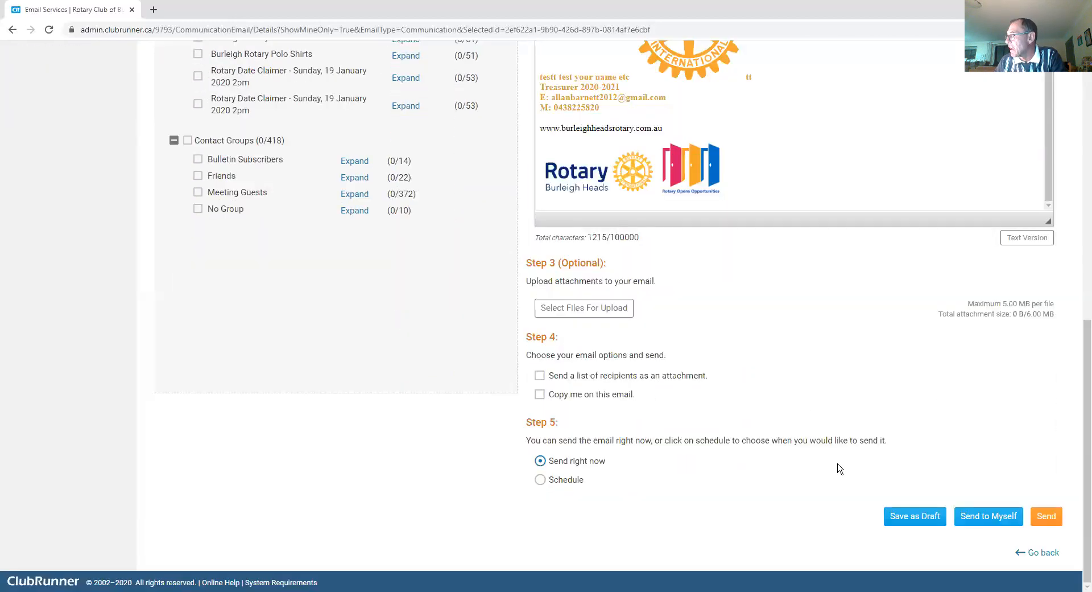
{"action": "left_click", "coordinate": [1046, 517]}
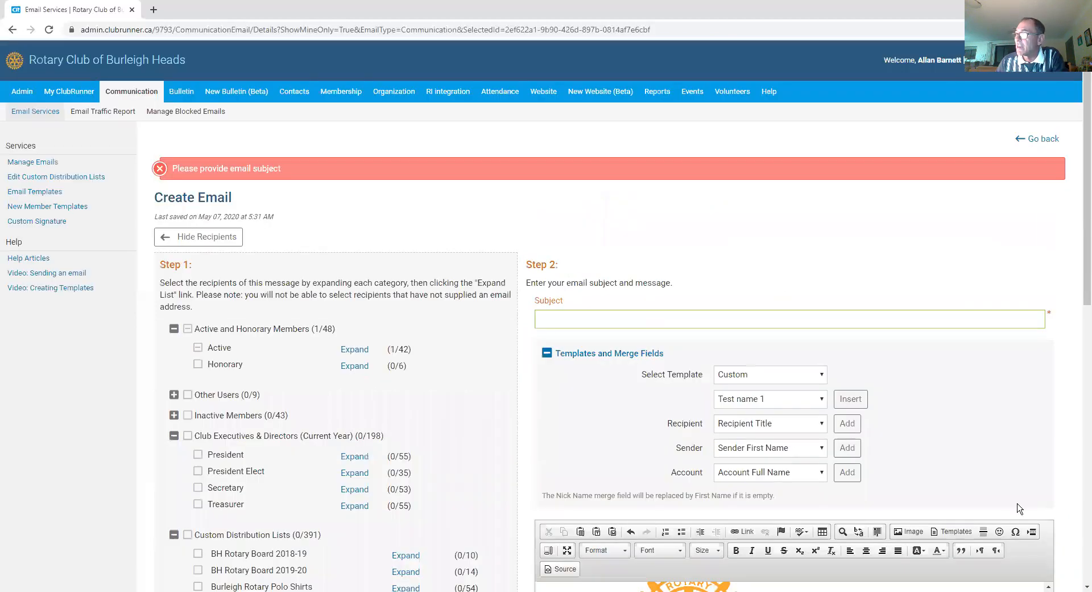
Step: Re-enter 'test' as the email subject and scroll down to the send options
{"action": "left_click", "coordinate": [604, 318]}
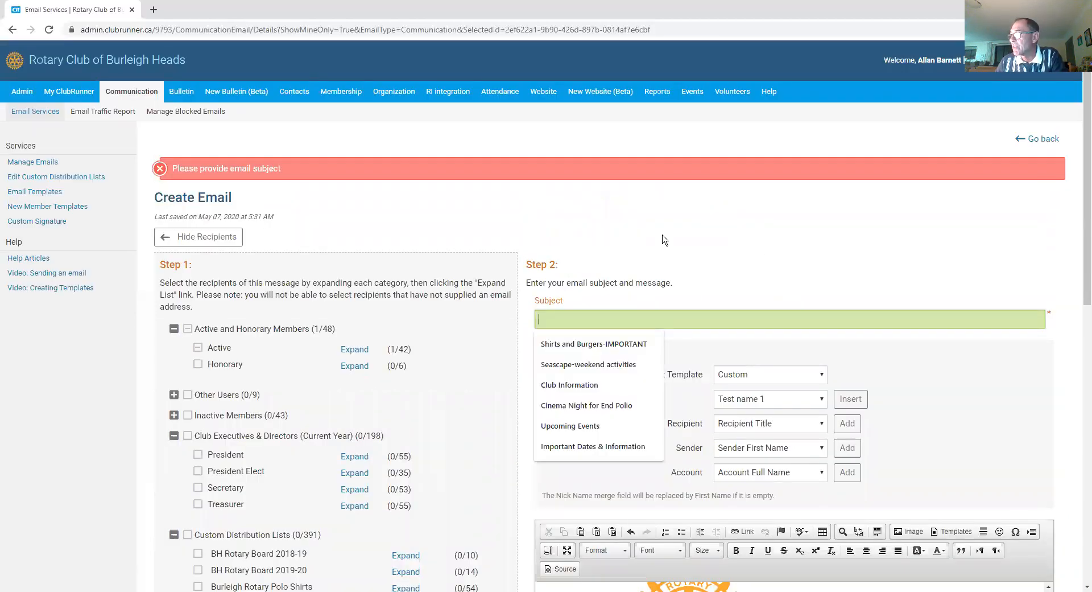
{"action": "type", "text": "test"}
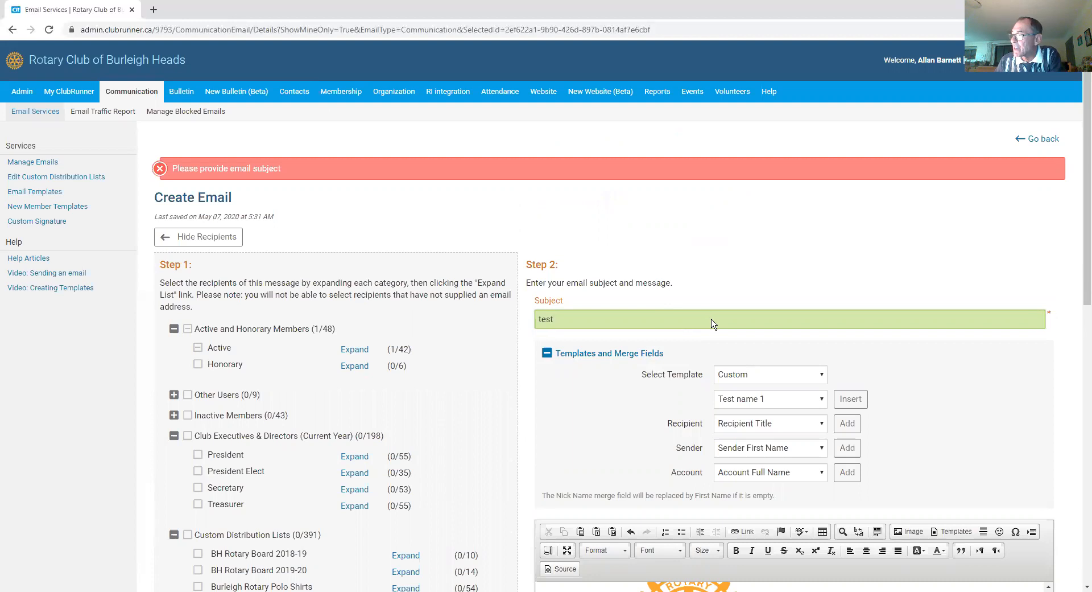
{"action": "scroll", "coordinate": [711, 322], "scroll_direction": "down", "scroll_amount": 2}
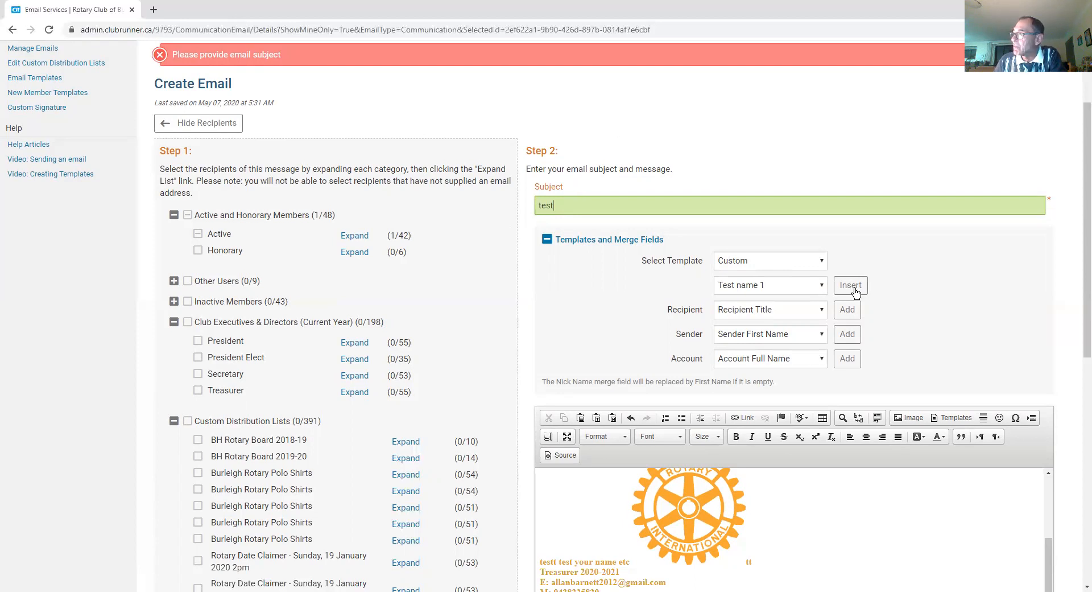
{"action": "left_click", "coordinate": [581, 198]}
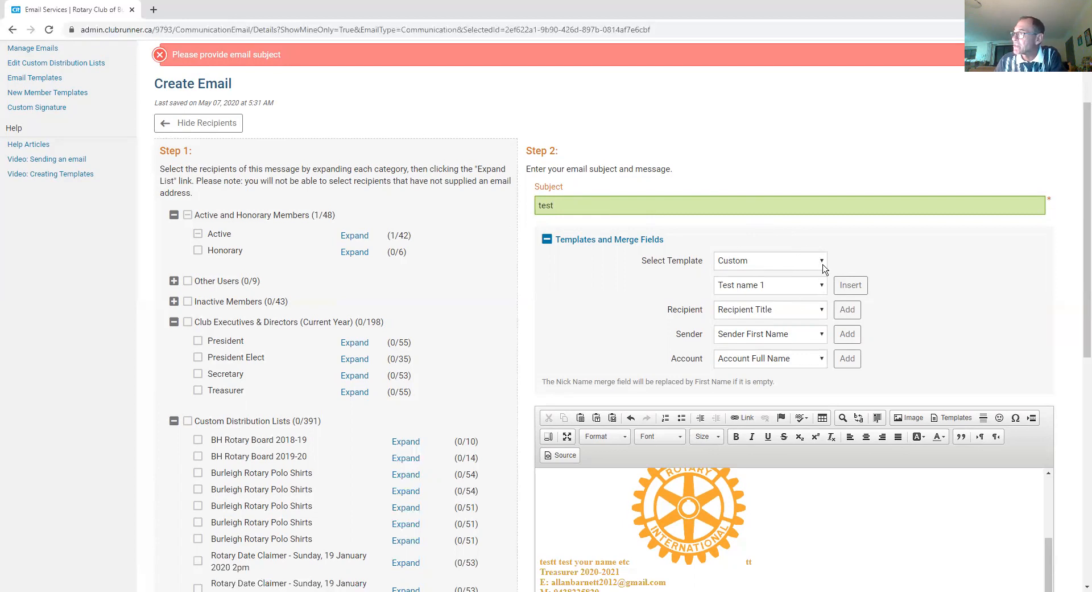
{"action": "scroll", "coordinate": [824, 265], "scroll_direction": "down", "scroll_amount": 5}
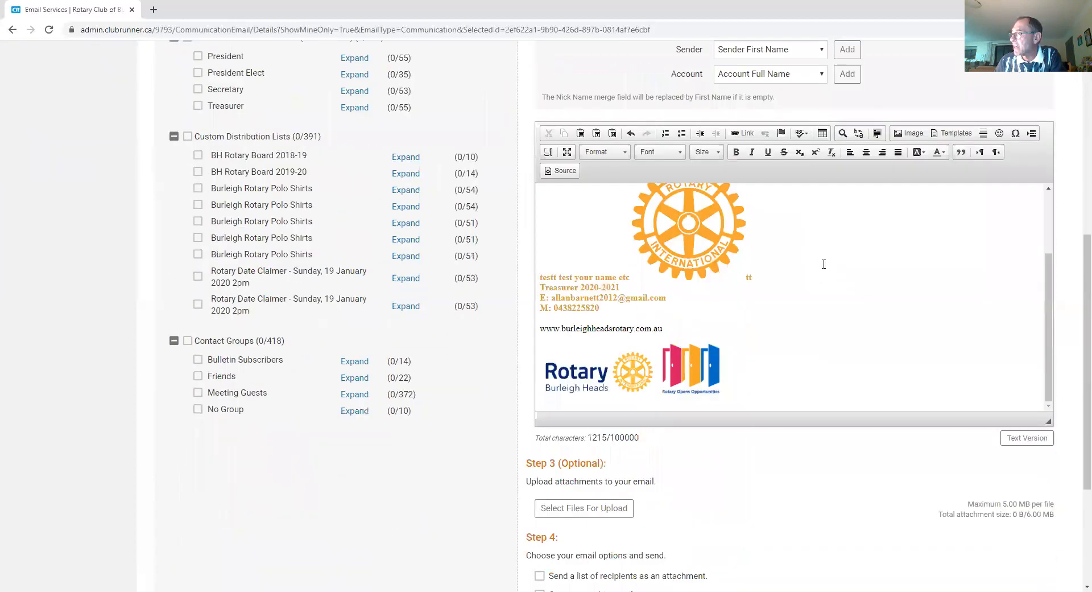
{"action": "scroll", "coordinate": [824, 264], "scroll_direction": "down", "scroll_amount": 4}
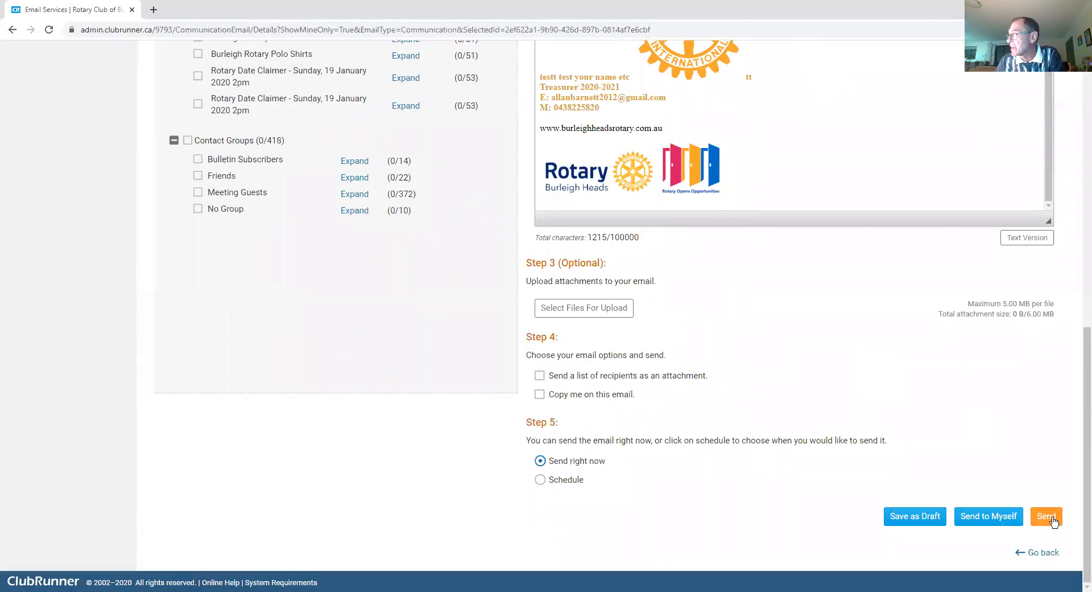
Step: Send the email and confirm sending it to the 1 recipient
{"action": "left_click", "coordinate": [1051, 517]}
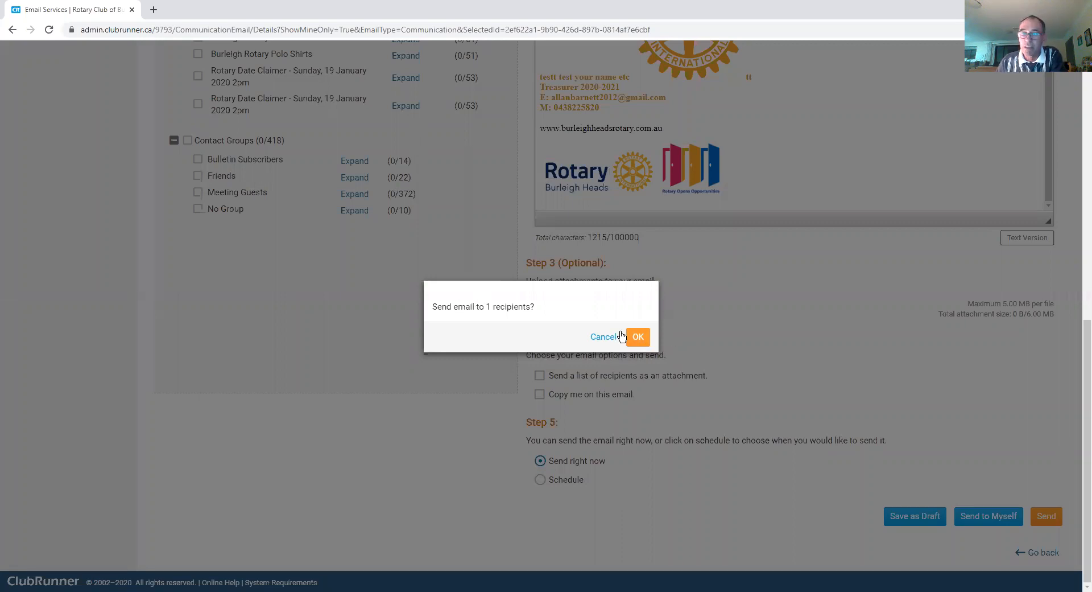
{"action": "left_click", "coordinate": [638, 337]}
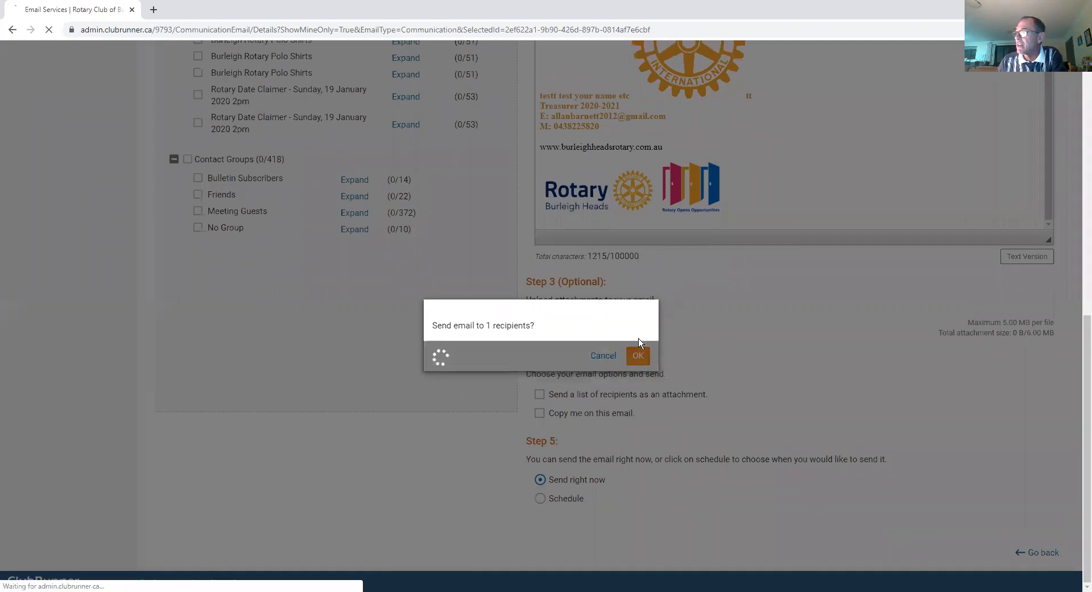